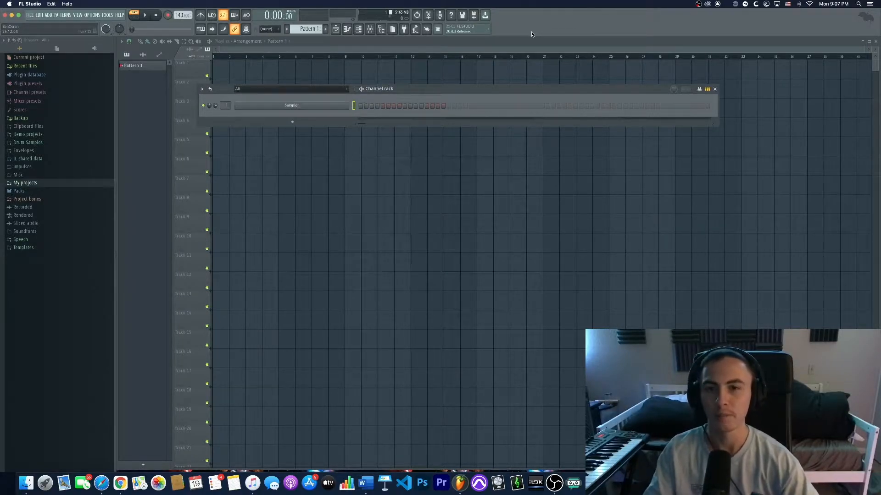
# - Move the Channel rack window down to the middle of the Playlist area
pyautogui.moveTo(489, 89); pyautogui.dragTo(501, 132)
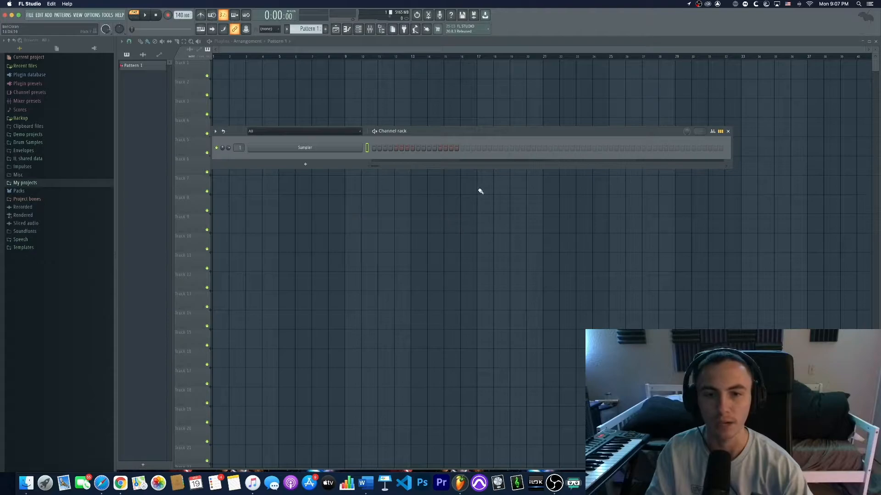
pyautogui.moveTo(443, 130); pyautogui.dragTo(454, 129)
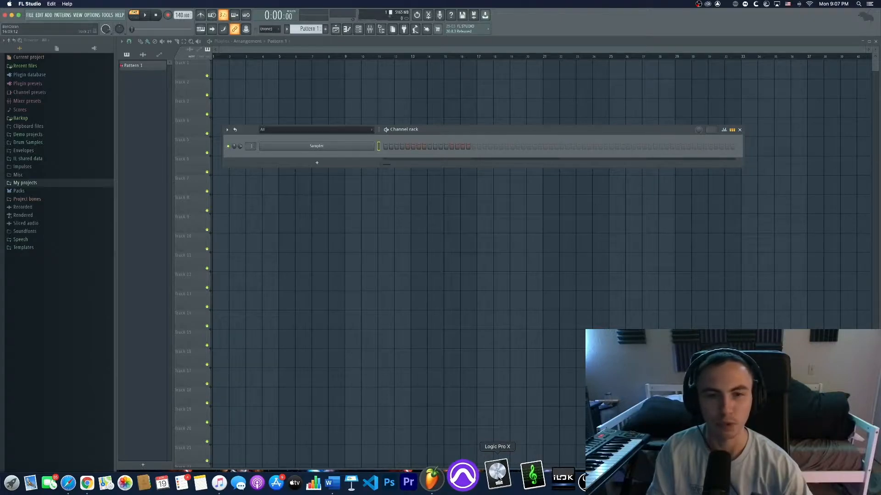
pyautogui.moveTo(460, 130); pyautogui.dragTo(429, 144)
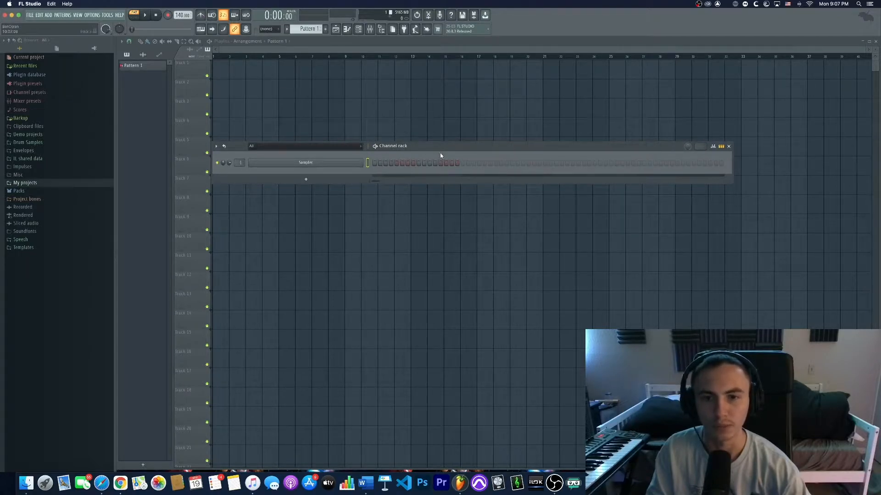
pyautogui.moveTo(430, 147); pyautogui.dragTo(427, 148)
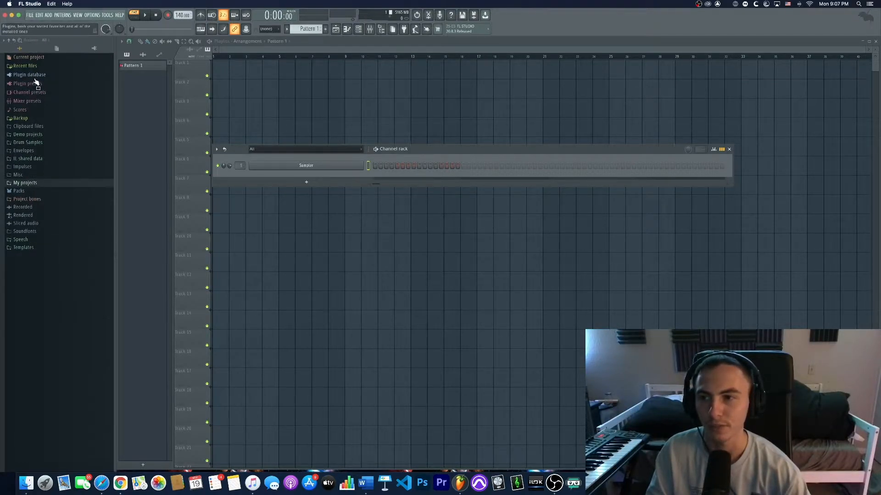
# - Expand and collapse the Drum Samples folder in the browser to inspect its kits
pyautogui.click(28, 142)
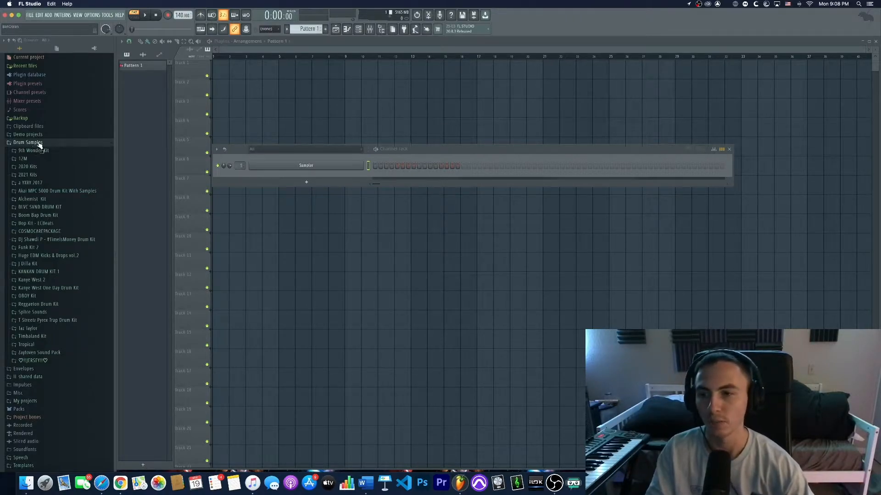
pyautogui.click(33, 143)
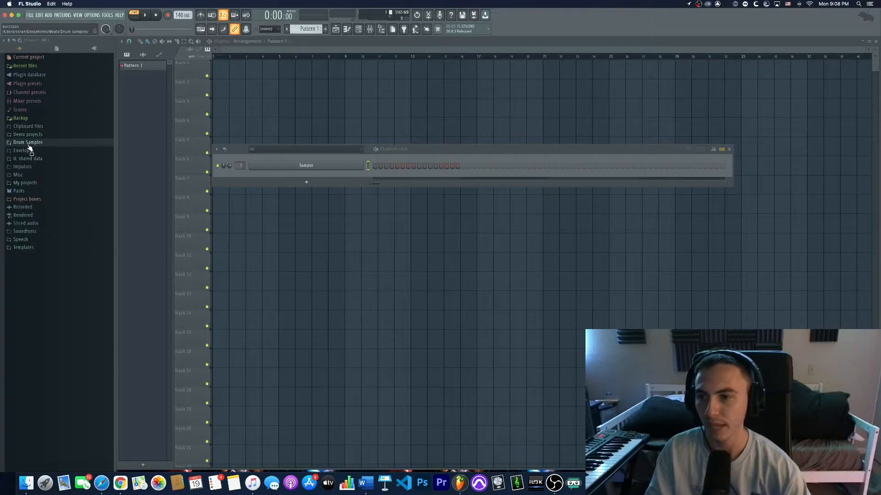
pyautogui.click(34, 142)
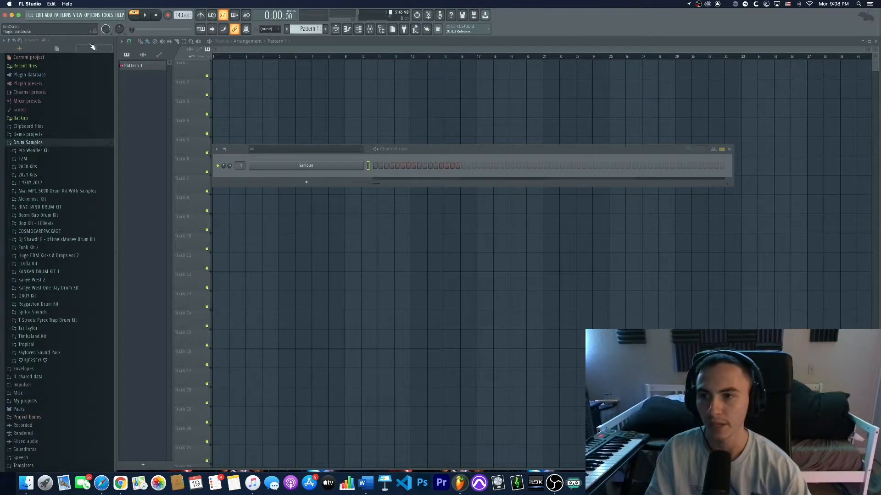
# - Add the Documents/Beats/Drum Samples folder as an extra browser search folder in File settings, then close settings
pyautogui.click(93, 15)
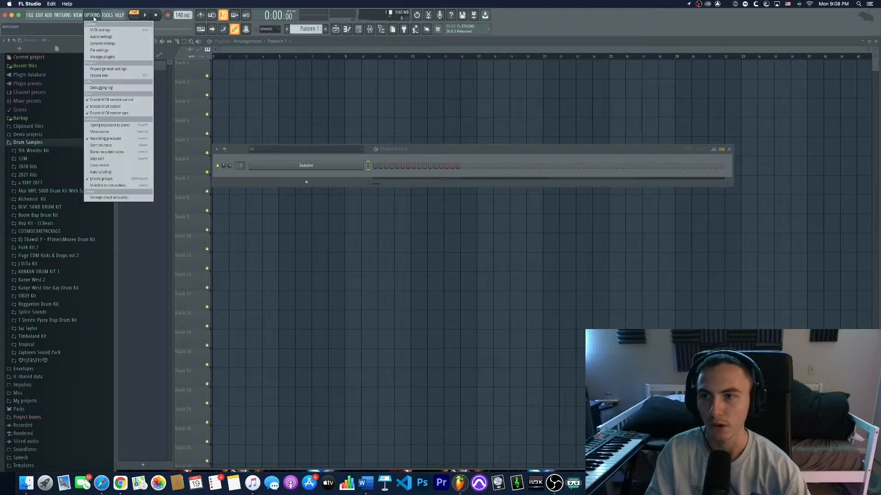
pyautogui.click(95, 50)
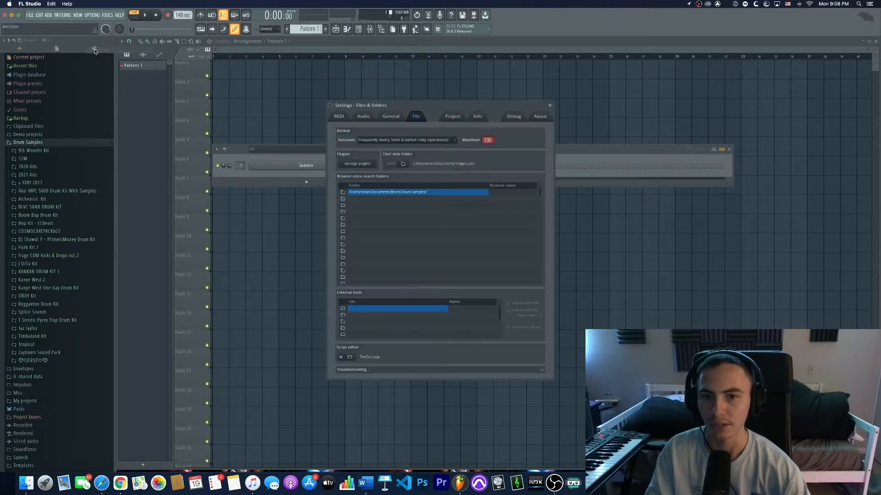
pyautogui.click(344, 199)
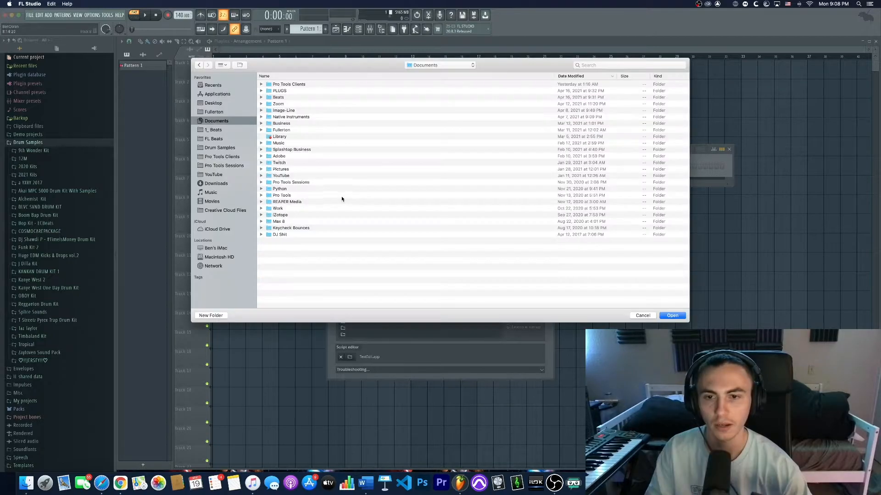
pyautogui.doubleClick(288, 97)
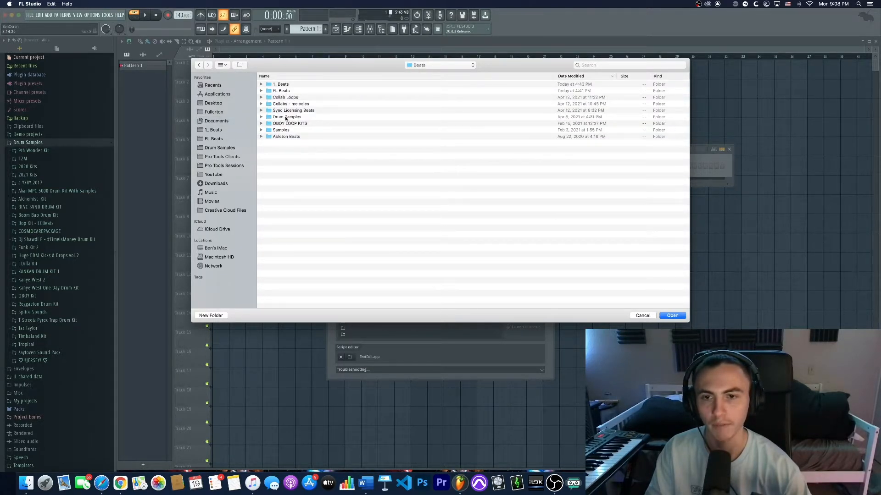
pyautogui.doubleClick(285, 118)
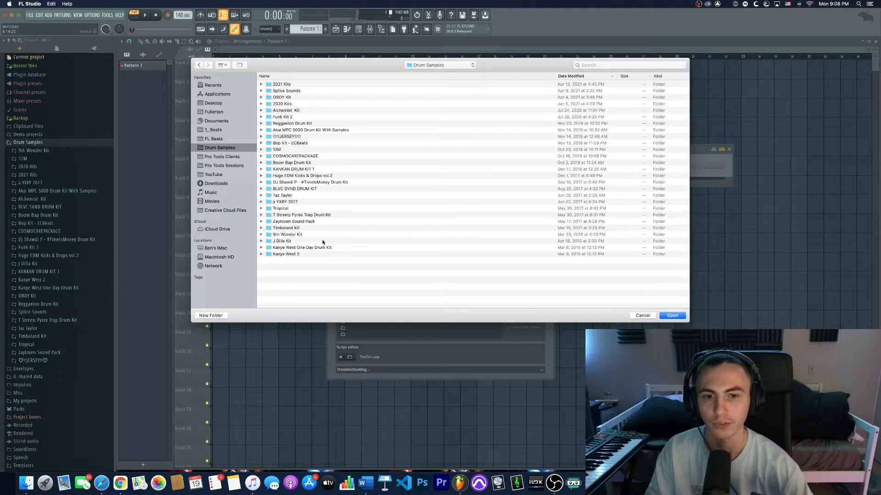
pyautogui.click(661, 316)
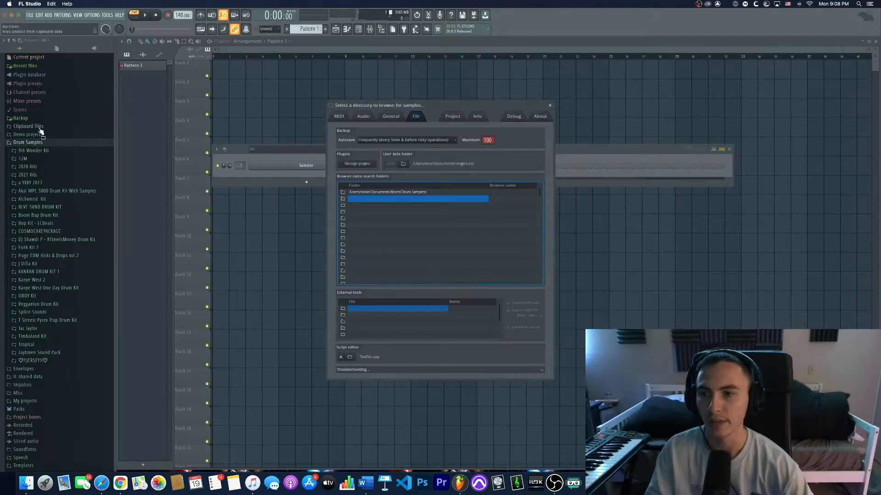
pyautogui.click(549, 106)
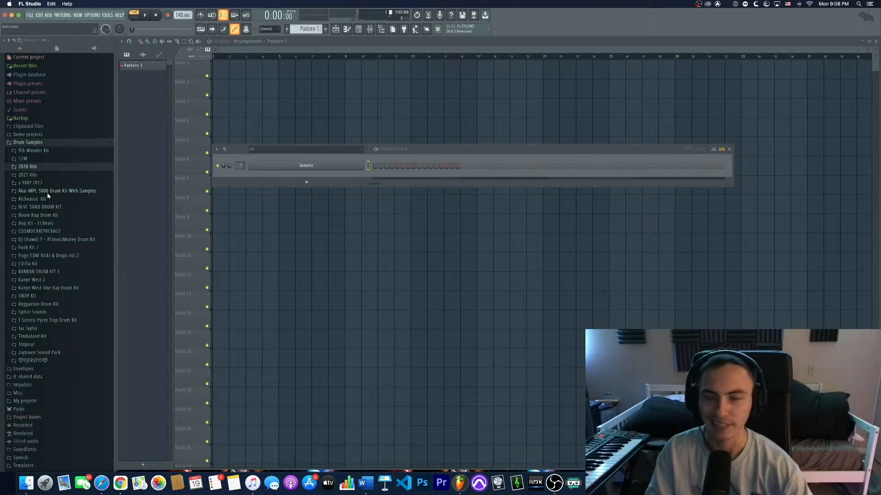
# - Browse the 2020 Kits entry and collapse the Drum Samples folder
pyautogui.click(37, 168)
pyautogui.click(35, 167)
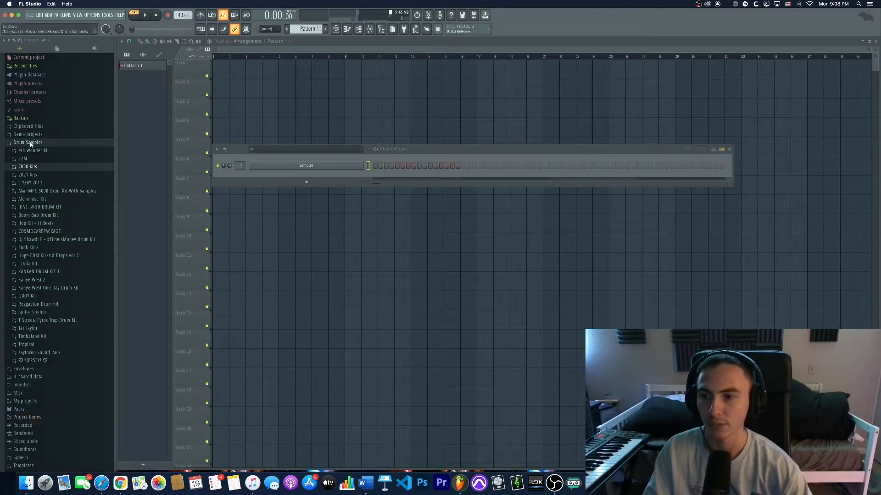
pyautogui.click(28, 142)
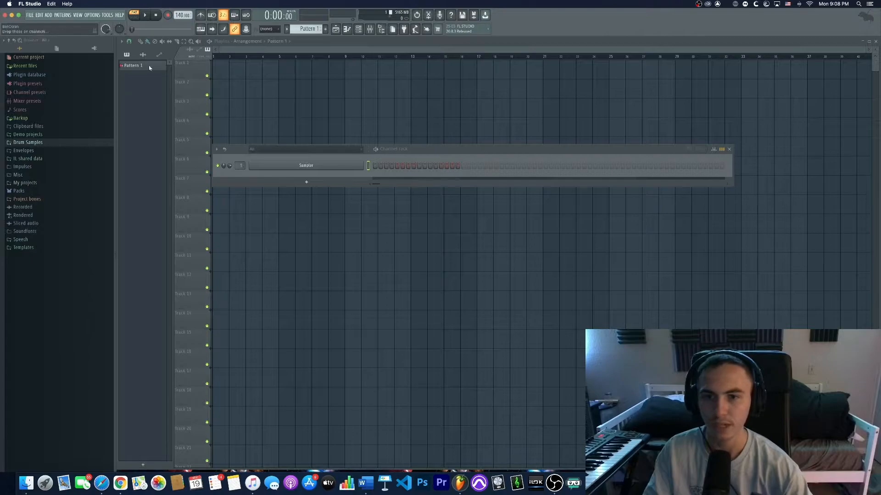
# - Reposition the Channel rack window and switch back to the Playlist view
pyautogui.moveTo(436, 148); pyautogui.dragTo(436, 153)
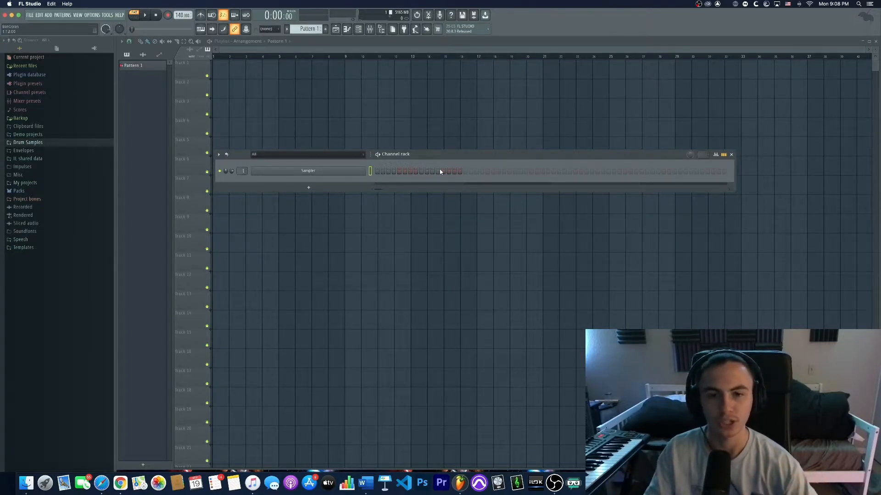
pyautogui.moveTo(467, 157); pyautogui.dragTo(463, 156)
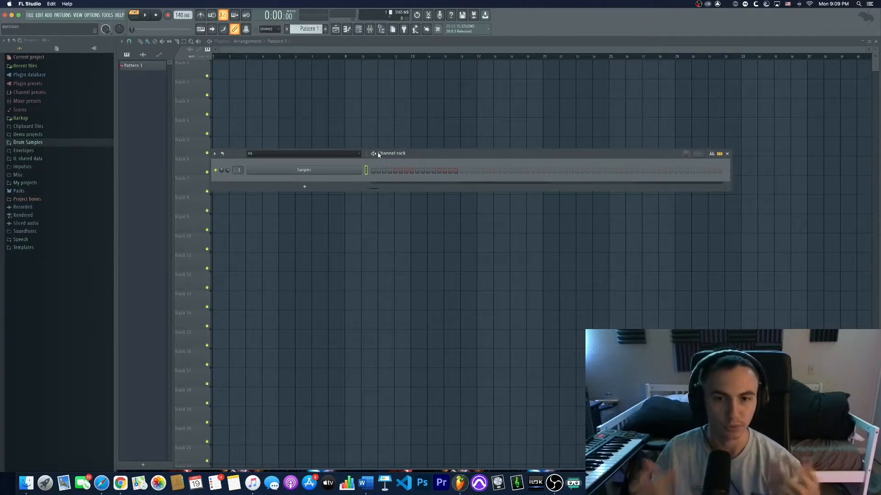
pyautogui.click(335, 30)
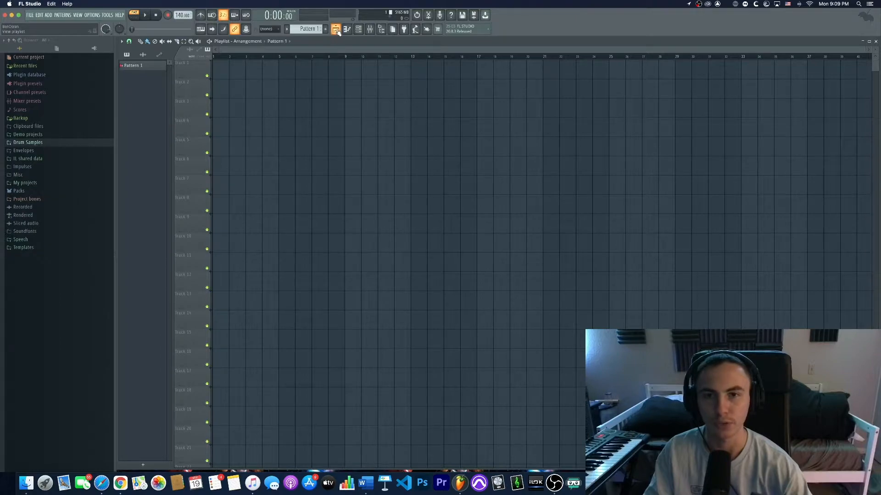
pyautogui.click(358, 28)
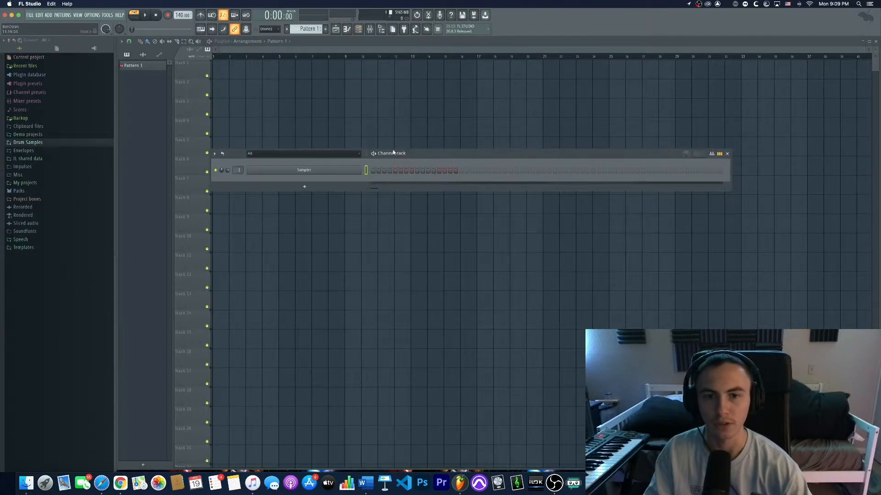
pyautogui.click(336, 29)
# - Place Pattern 1 at the start of Track 1 and stretch the clip to about four bars
pyautogui.click(223, 64)
pyautogui.moveTo(227, 69); pyautogui.dragTo(255, 70)
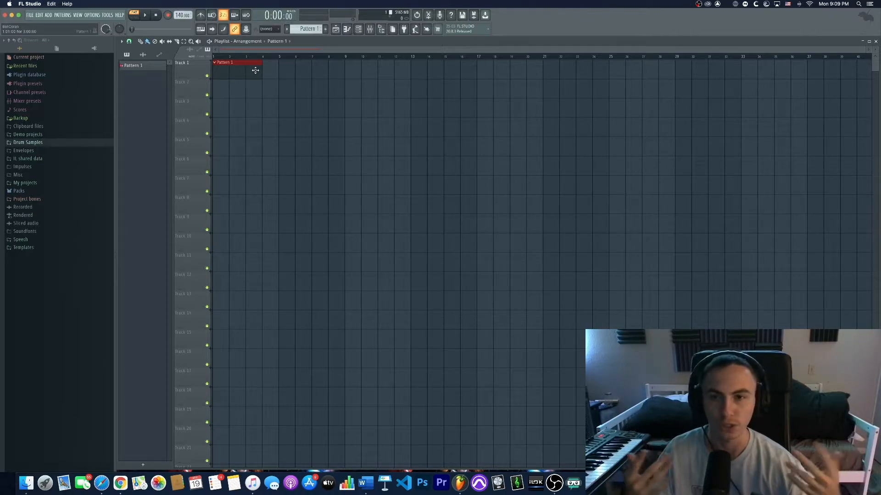
pyautogui.moveTo(262, 64); pyautogui.dragTo(271, 64)
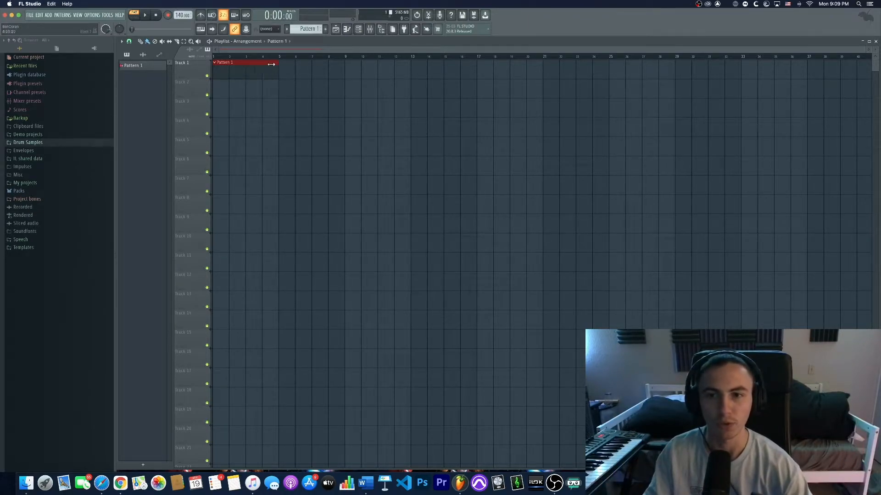
pyautogui.click(299, 72)
pyautogui.moveTo(307, 72); pyautogui.dragTo(243, 73)
pyautogui.rightClick(288, 73)
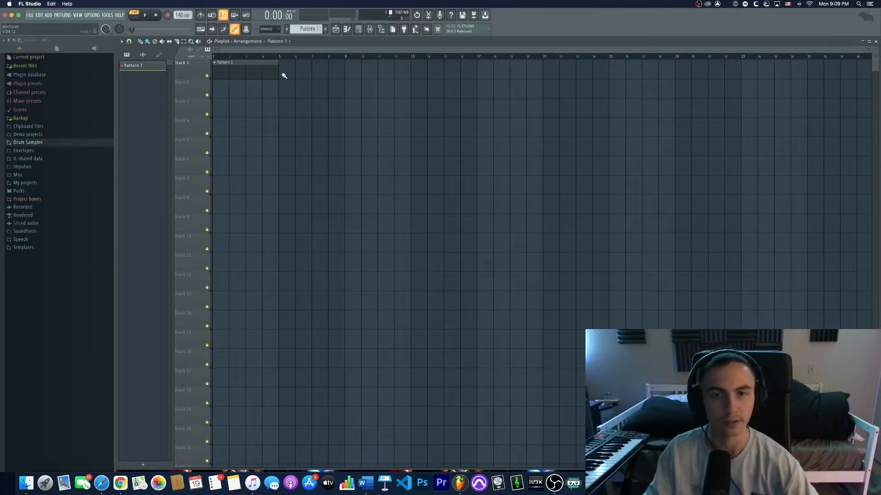
# - Open the Piano roll for the Sampler channel
pyautogui.click(348, 30)
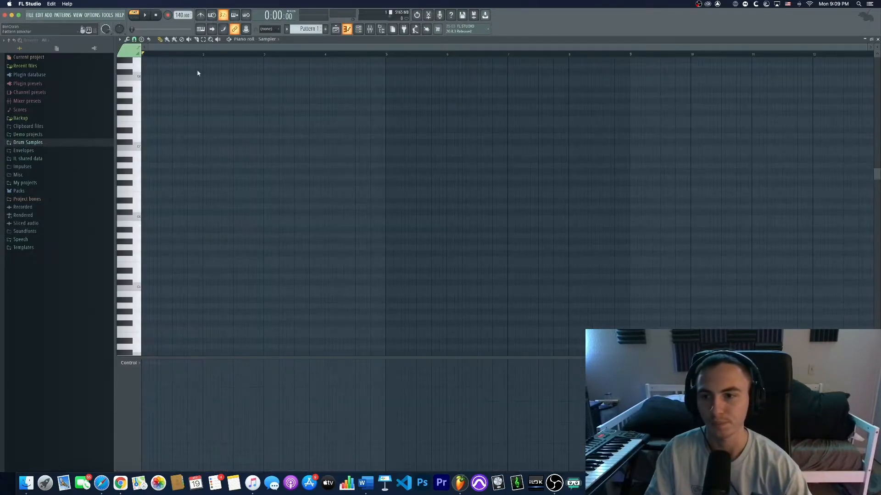
pyautogui.moveTo(130, 261); pyautogui.dragTo(145, 279)
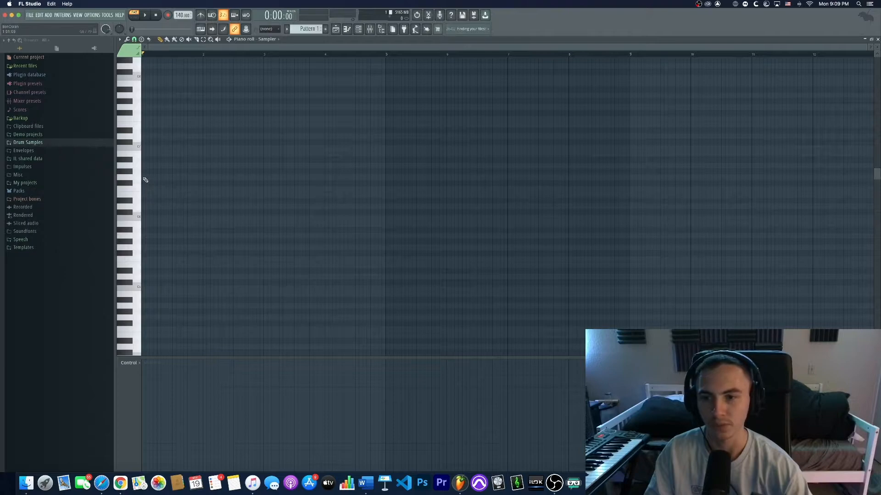
# - Draw a short note at the start of the grid and show Note velocity in the control lane
pyautogui.click(145, 178)
pyautogui.moveTo(150, 177); pyautogui.dragTo(174, 178)
pyautogui.click(138, 363)
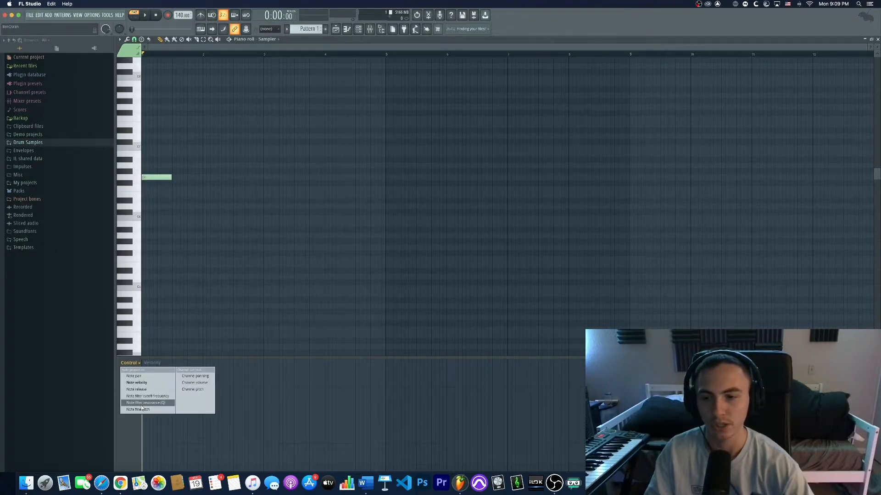
pyautogui.click(161, 287)
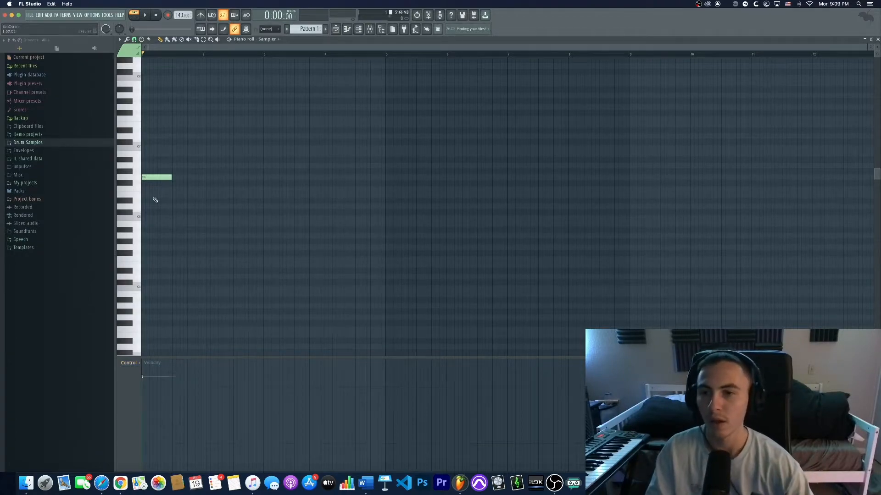
# - Resize, place and delete notes until the Piano roll is empty
pyautogui.moveTo(173, 176); pyautogui.dragTo(125, 155)
pyautogui.rightClick(168, 154)
pyautogui.rightClick(158, 177)
pyautogui.moveTo(161, 188); pyautogui.dragTo(153, 182)
pyautogui.rightClick(156, 183)
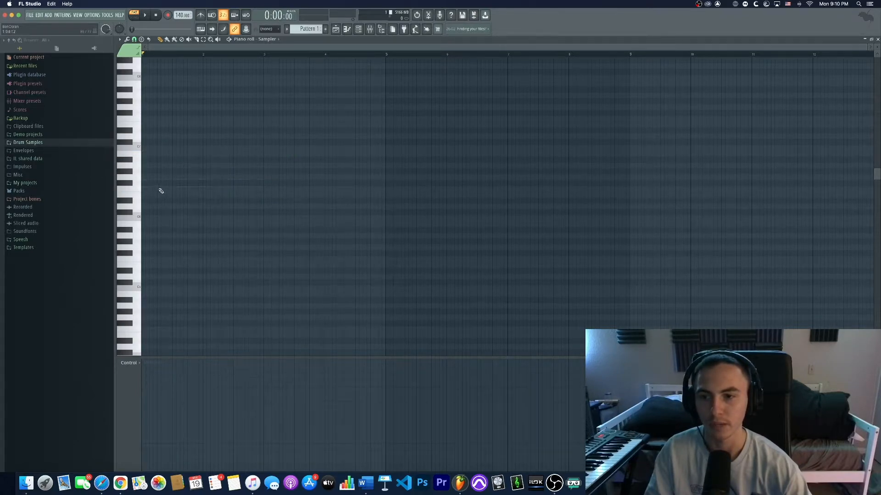
pyautogui.click(173, 196)
pyautogui.rightClick(170, 195)
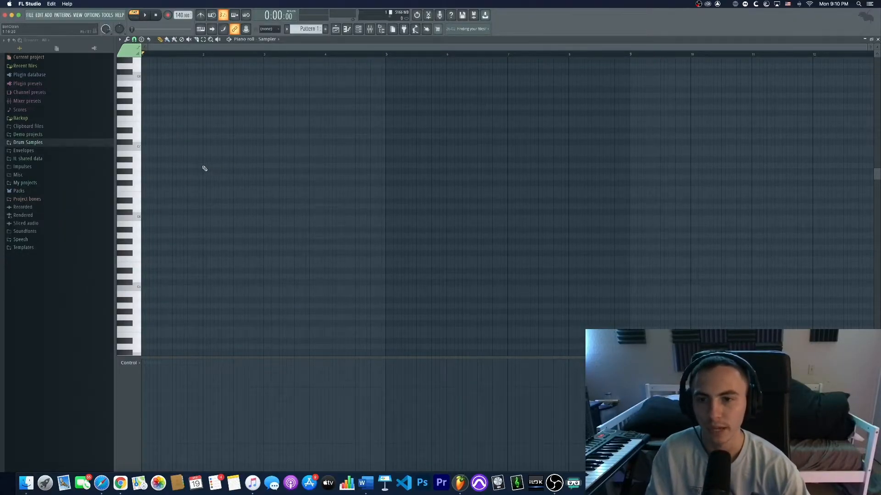
# - Draw a note about two bars long, move it lower, and delete it
pyautogui.click(204, 165)
pyautogui.moveTo(248, 166); pyautogui.dragTo(167, 206)
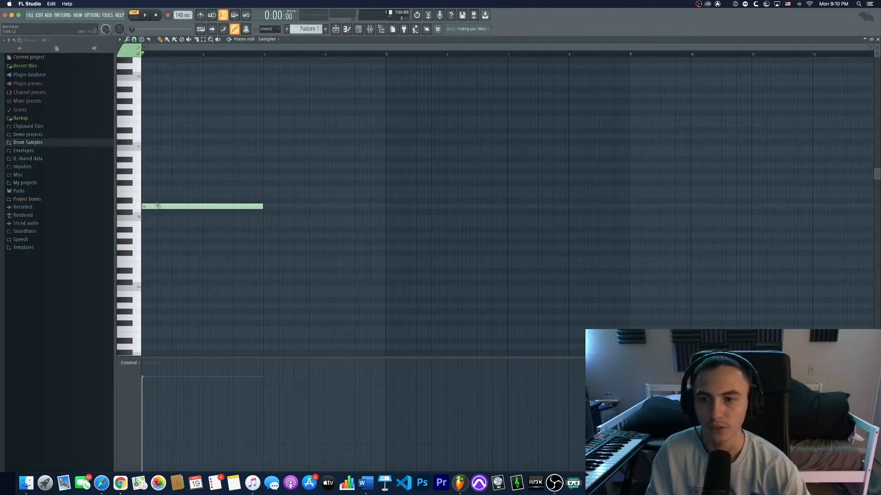
pyautogui.rightClick(175, 206)
pyautogui.moveTo(181, 206); pyautogui.dragTo(121, 208)
pyautogui.moveTo(153, 205)
pyautogui.mouseDown()
pyautogui.moveTo(153, 192)
pyautogui.moveTo(153, 206)
pyautogui.mouseUp()
pyautogui.rightClick(195, 207)
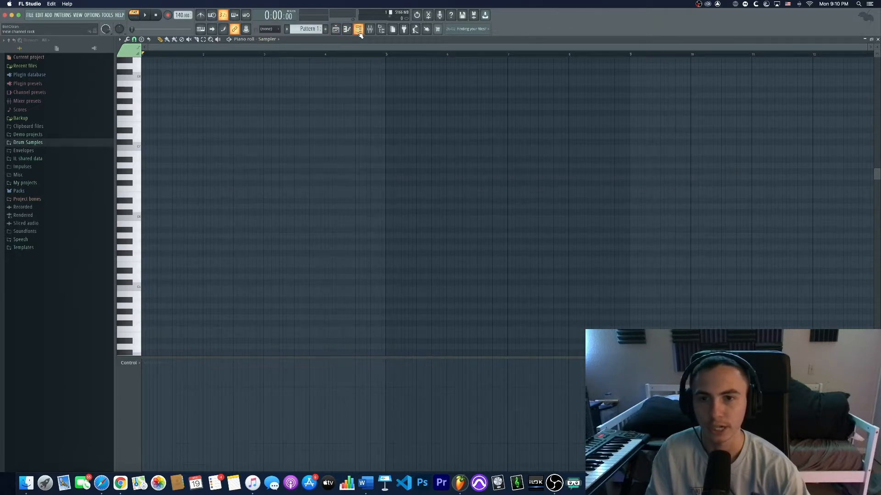
# - Show the Channel rack and move it over the Piano roll
pyautogui.click(359, 31)
pyautogui.moveTo(423, 156); pyautogui.dragTo(398, 161)
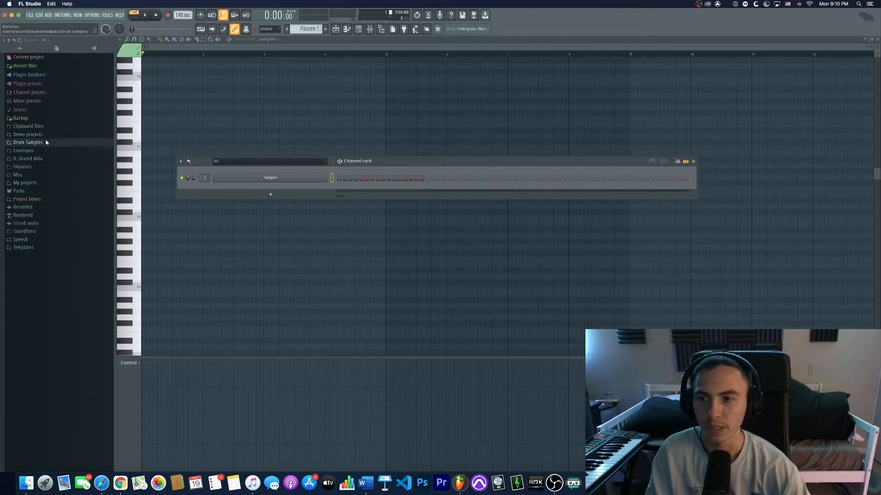
# - Add the DY Kick sample from the 12M drum kit folder to the Channel rack
pyautogui.click(27, 143)
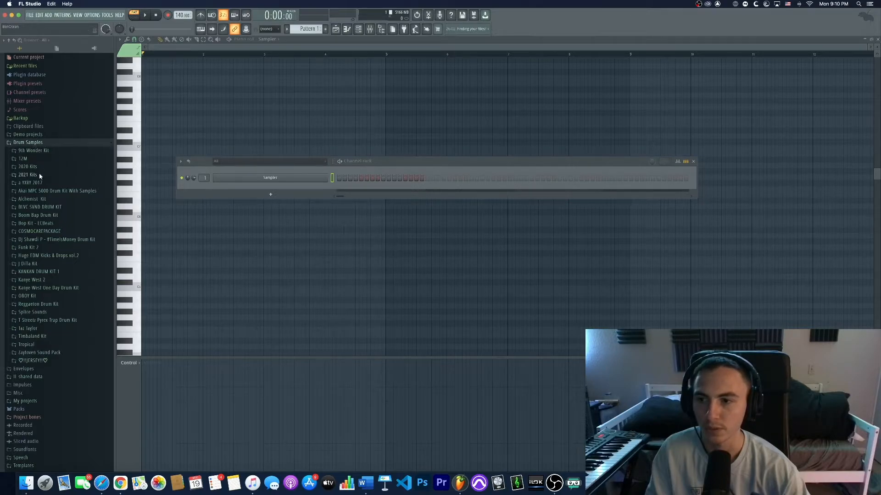
pyautogui.click(22, 158)
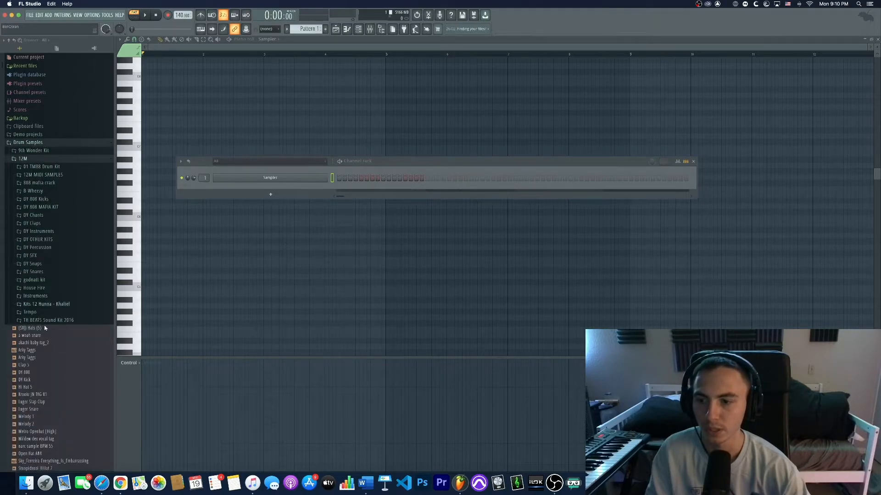
pyautogui.moveTo(26, 379); pyautogui.dragTo(292, 194)
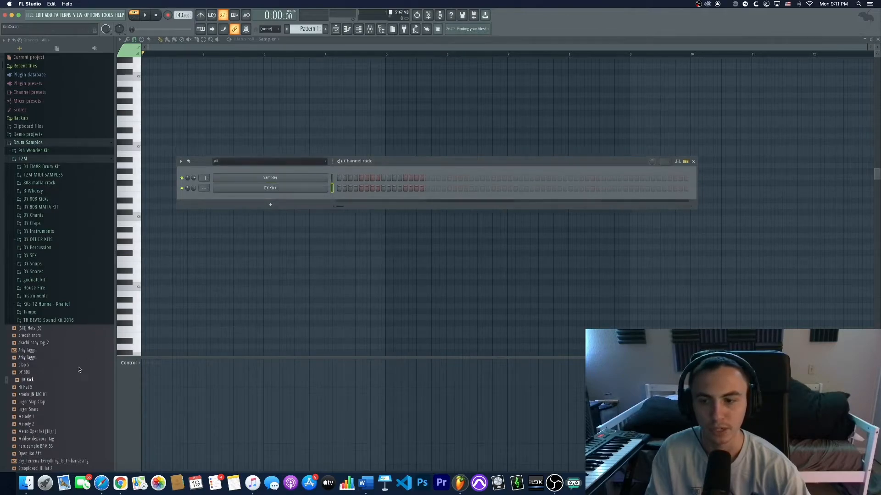
# - Place kick hits in the DY Kick row of the step sequencer and play the pattern back
pyautogui.moveTo(26, 381); pyautogui.dragTo(277, 193)
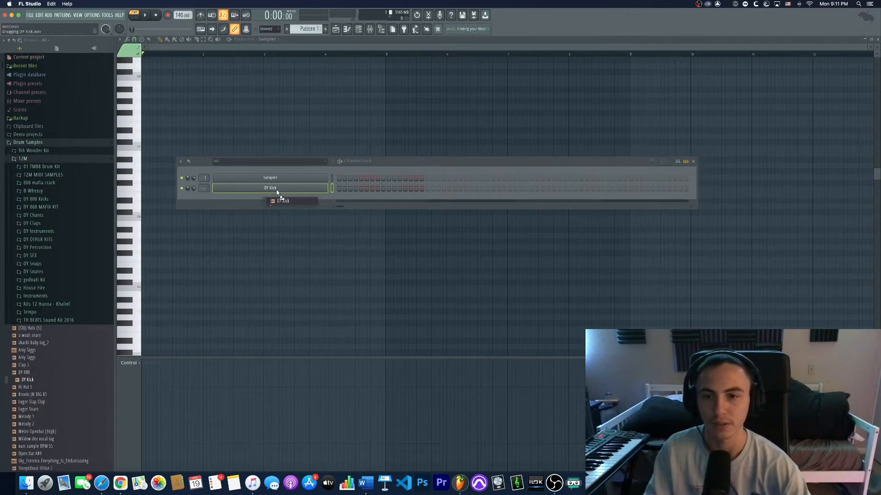
pyautogui.moveTo(277, 192); pyautogui.dragTo(25, 371)
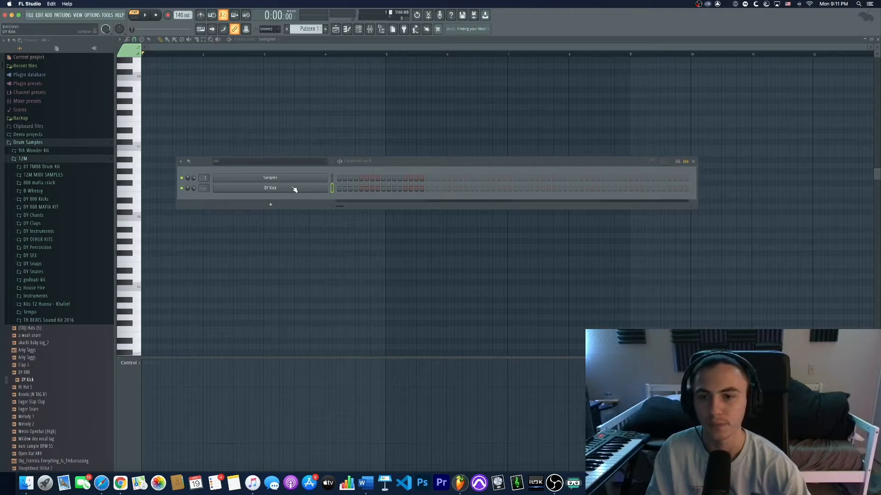
pyautogui.click(339, 189)
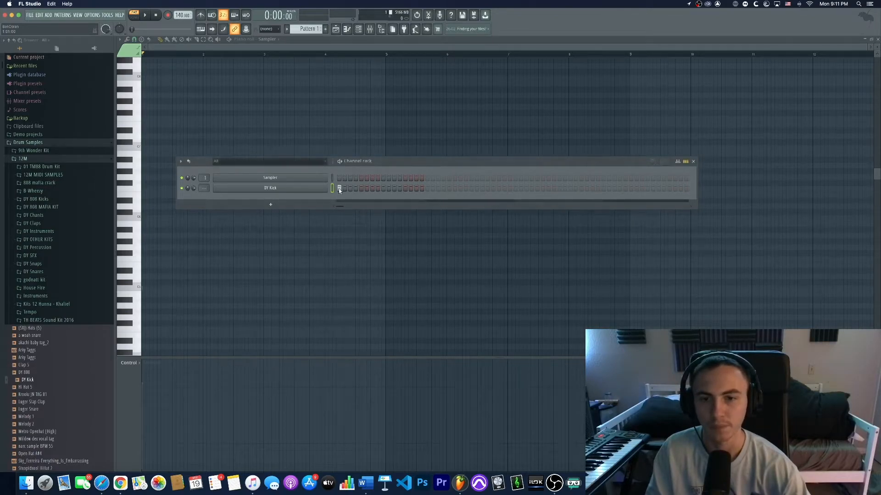
pyautogui.press('space')
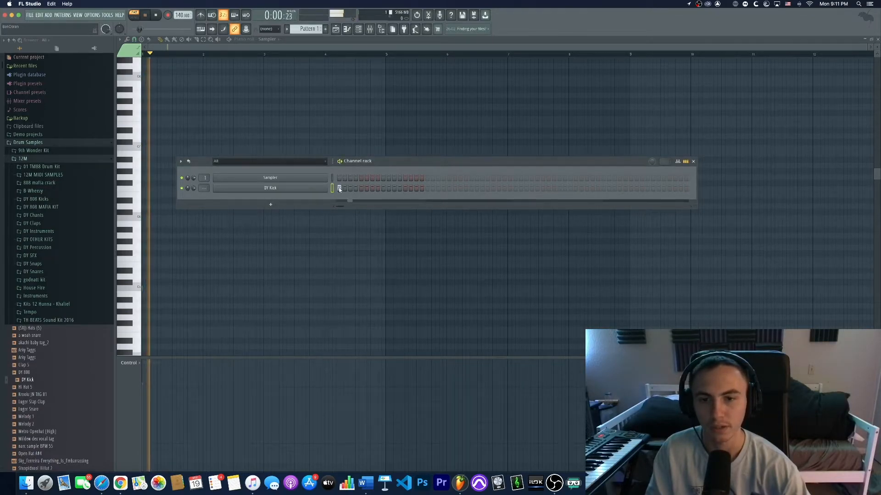
pyautogui.press('space')
pyautogui.press('space')
pyautogui.click(371, 189)
pyautogui.press('space')
pyautogui.click(372, 189)
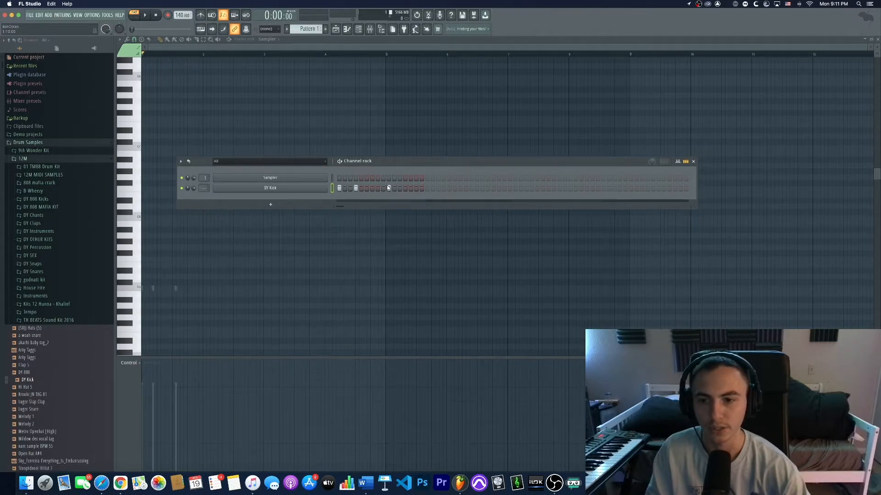
# - Rearrange the DY Kick steps by adding and removing hits, and play the pattern
pyautogui.click(358, 28)
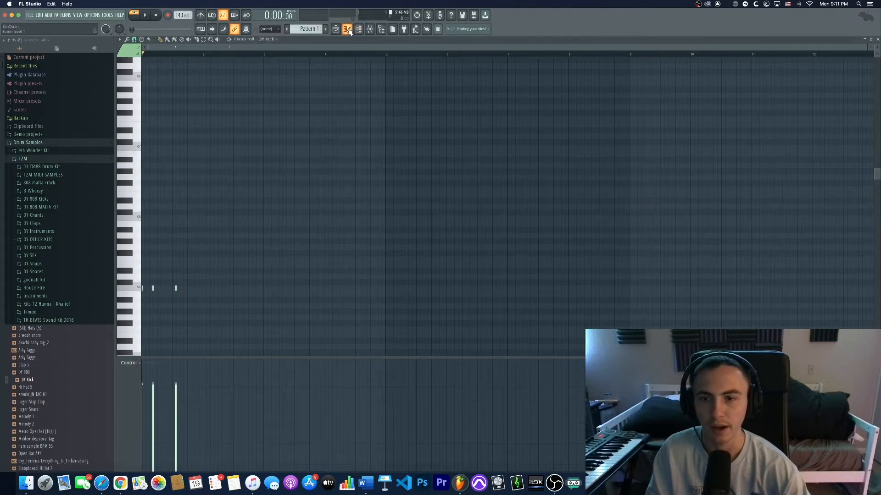
pyautogui.click(360, 31)
pyautogui.click(405, 189)
pyautogui.click(416, 188)
pyautogui.click(416, 188)
pyautogui.click(405, 188)
pyautogui.click(399, 189)
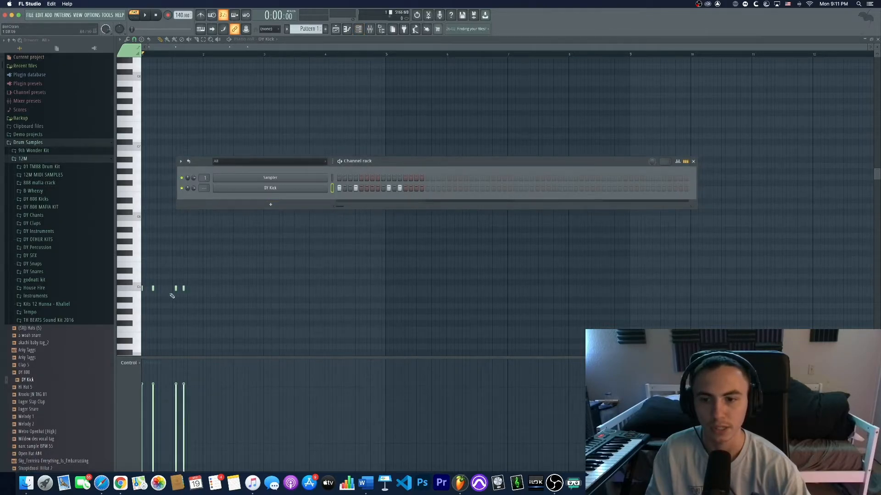
pyautogui.click(373, 188)
pyautogui.rightClick(399, 188)
pyautogui.rightClick(389, 188)
pyautogui.rightClick(371, 188)
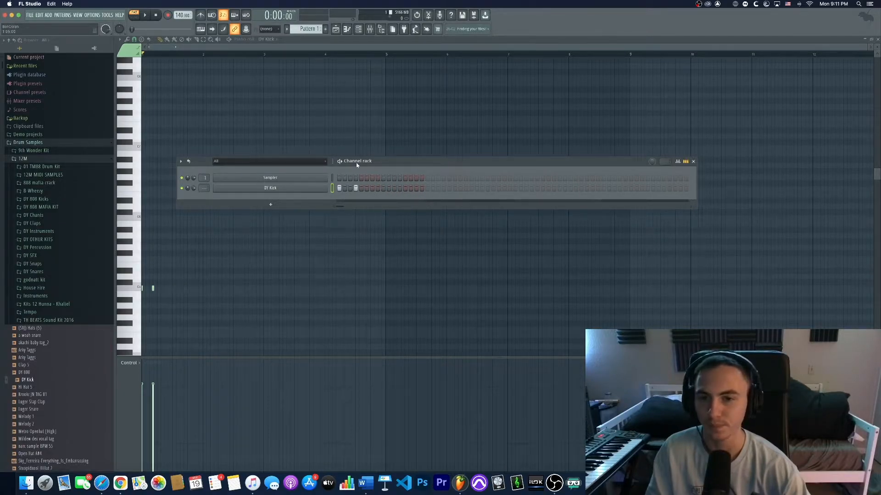
pyautogui.moveTo(411, 164); pyautogui.dragTo(408, 168)
pyautogui.click(369, 192)
pyautogui.press('space')
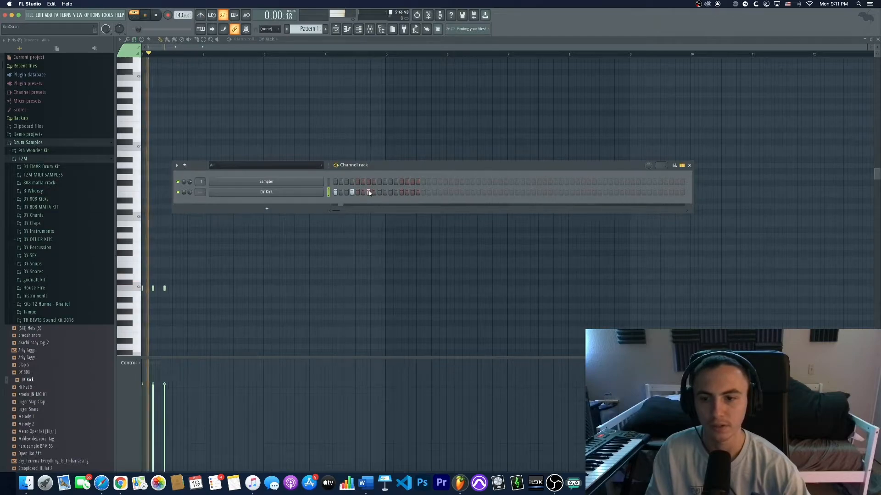
pyautogui.press('space')
# - Move the kick notes higher in the Piano roll, play them, and move all notes back down
pyautogui.press('F6')
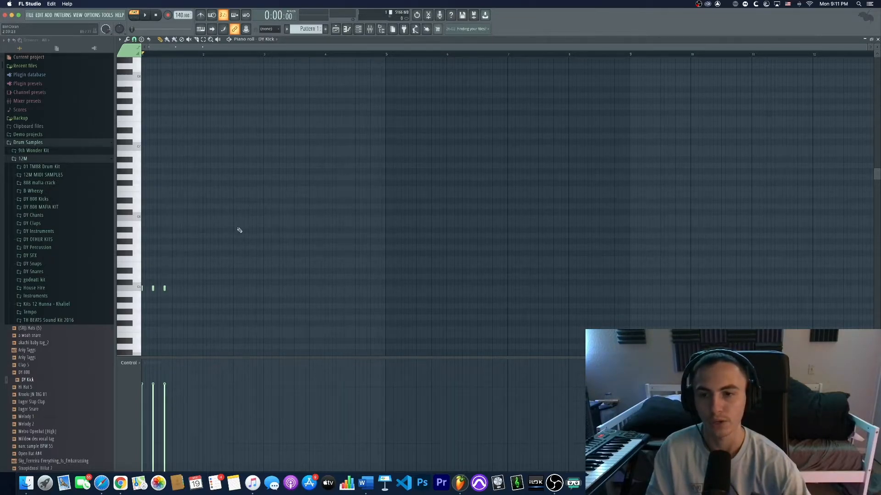
pyautogui.moveTo(257, 197); pyautogui.dragTo(148, 248)
pyautogui.click(209, 185)
pyautogui.press('space')
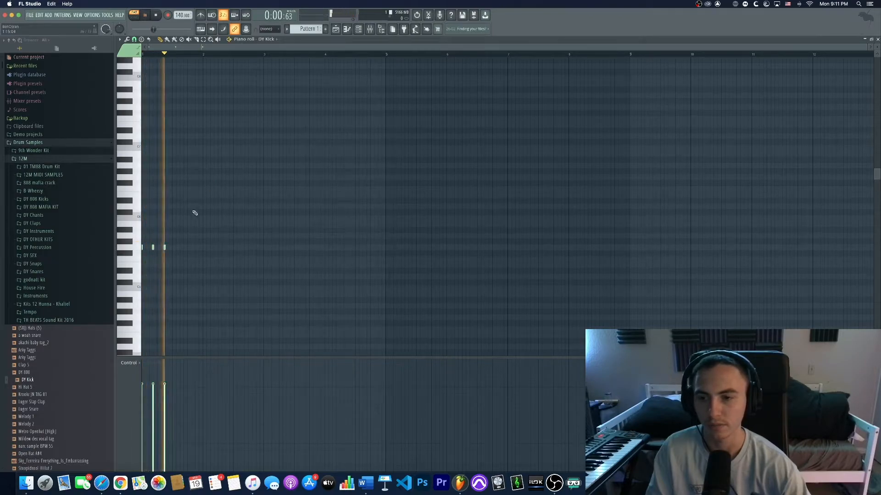
pyautogui.press('super+a')
pyautogui.press('space')
pyautogui.moveTo(142, 248); pyautogui.dragTo(141, 294)
pyautogui.press('space')
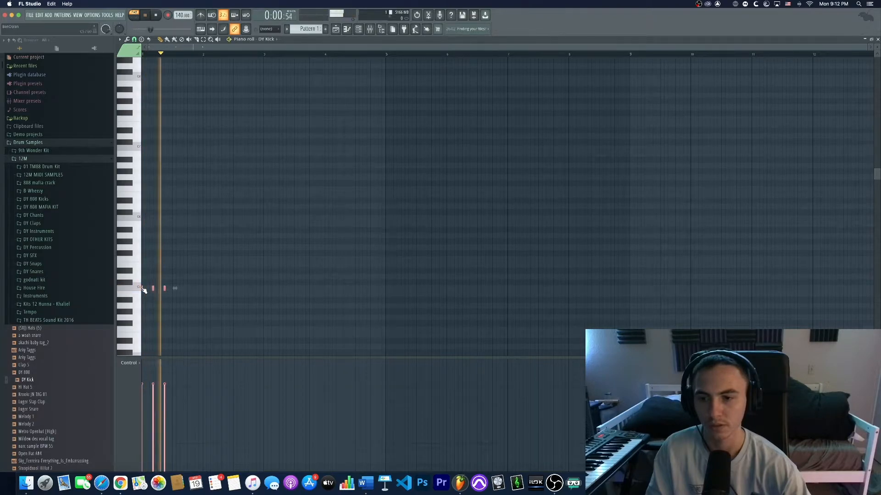
pyautogui.press('space')
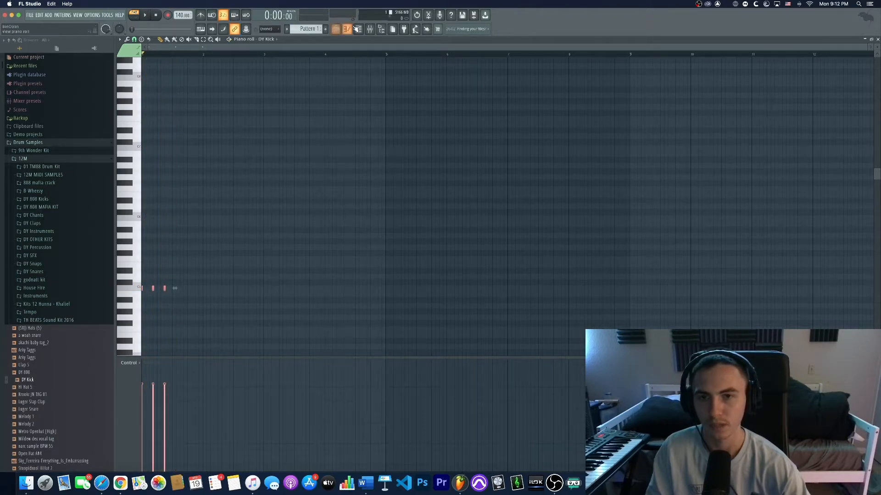
# - Show the Channel rack, enable the metronome, and raise the tempo to 150 while playing
pyautogui.click(358, 29)
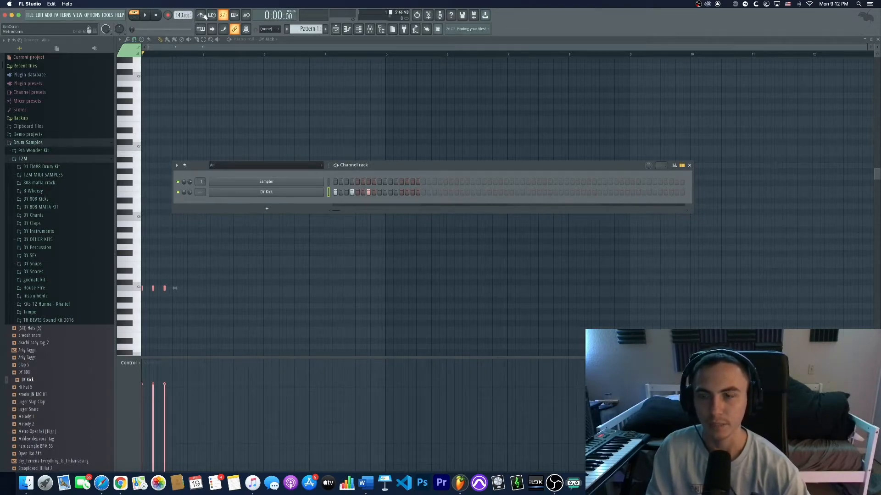
pyautogui.click(202, 17)
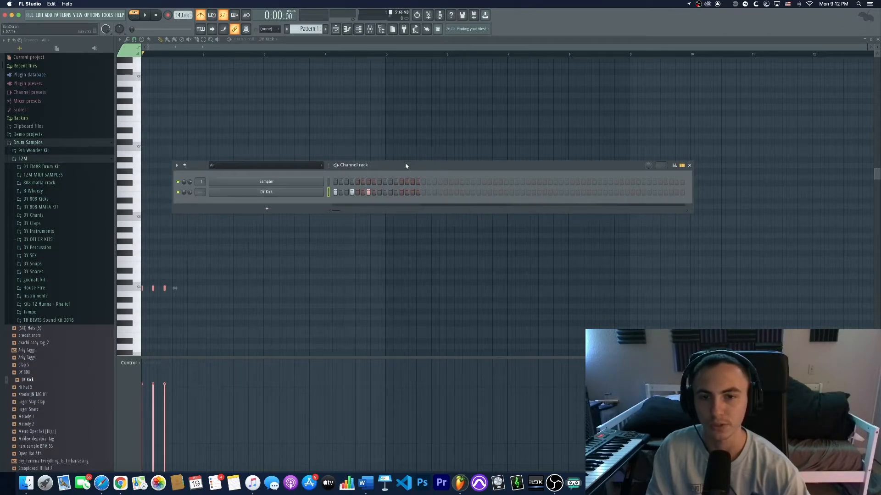
pyautogui.moveTo(406, 165); pyautogui.dragTo(398, 167)
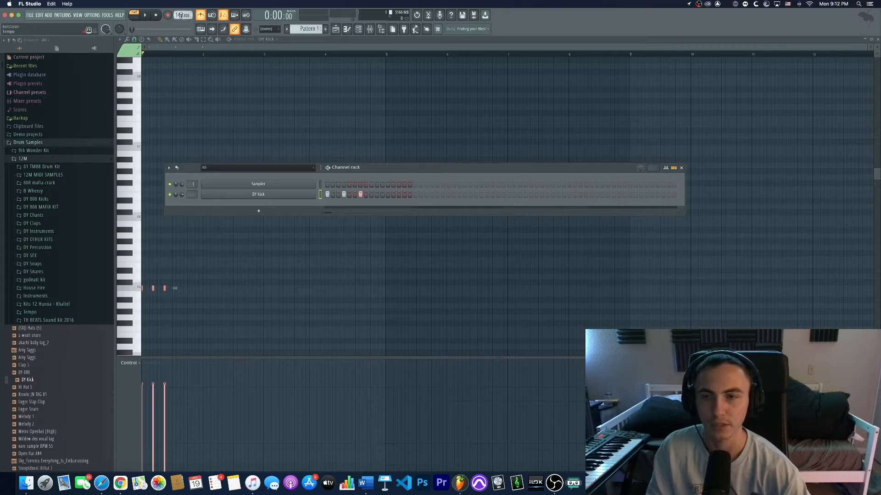
pyautogui.press('space')
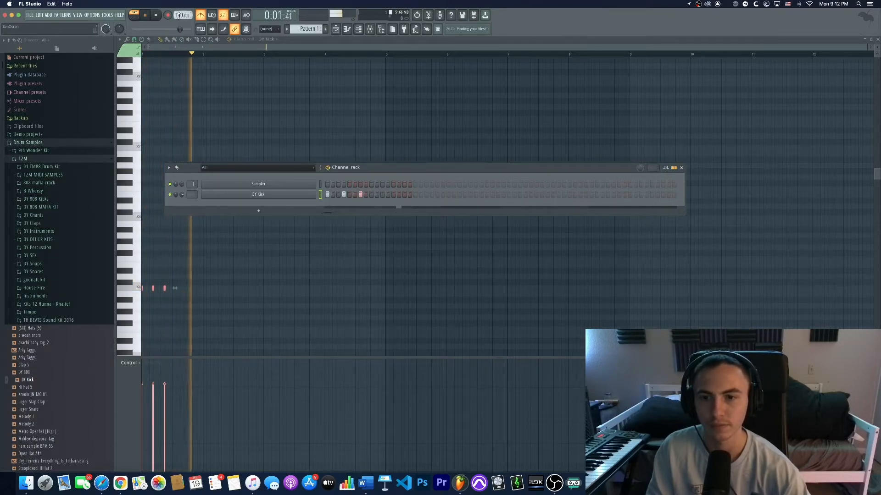
pyautogui.moveTo(182, 15); pyautogui.dragTo(182, 18)
pyautogui.press('space')
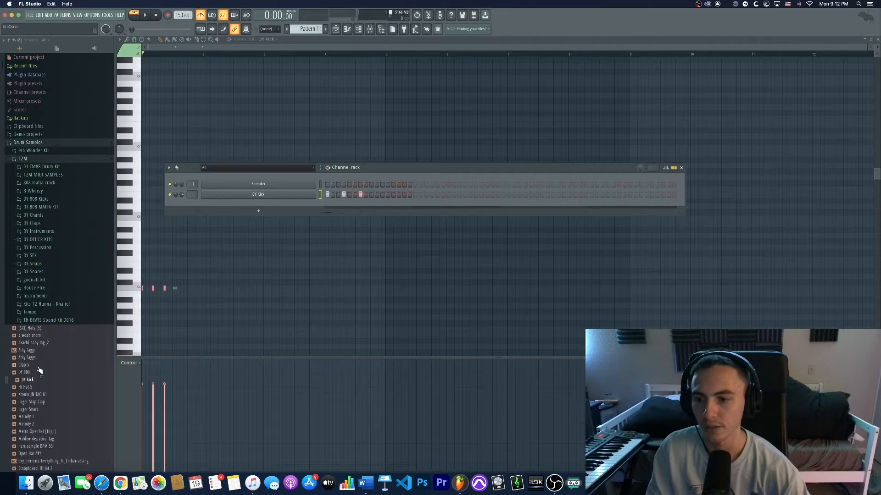
# - Add the Clap 5 sample to the Channel rack, program clap and extra kick steps, and play
pyautogui.moveTo(37, 367); pyautogui.dragTo(269, 199)
pyautogui.click(371, 205)
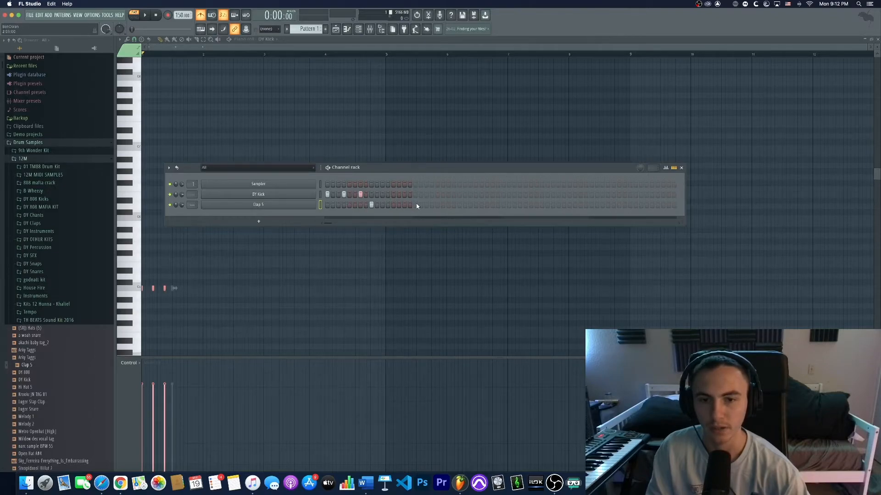
pyautogui.press('space')
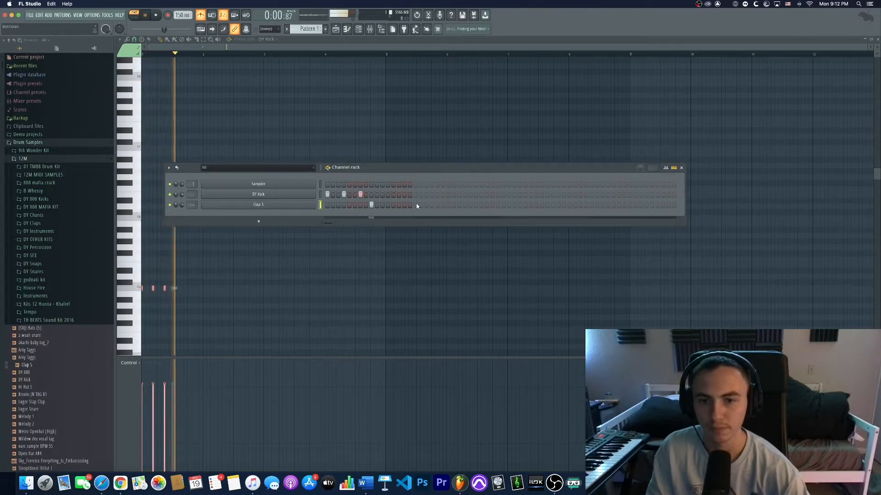
pyautogui.click(459, 205)
pyautogui.click(403, 194)
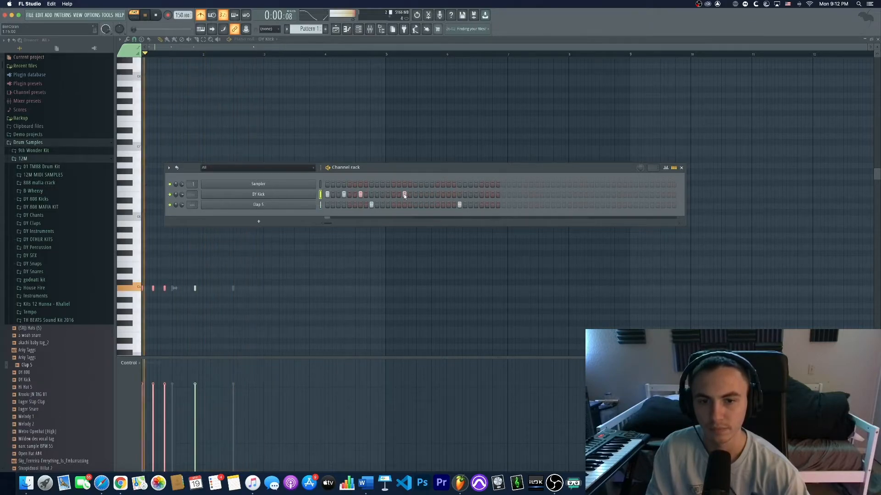
pyautogui.click(427, 194)
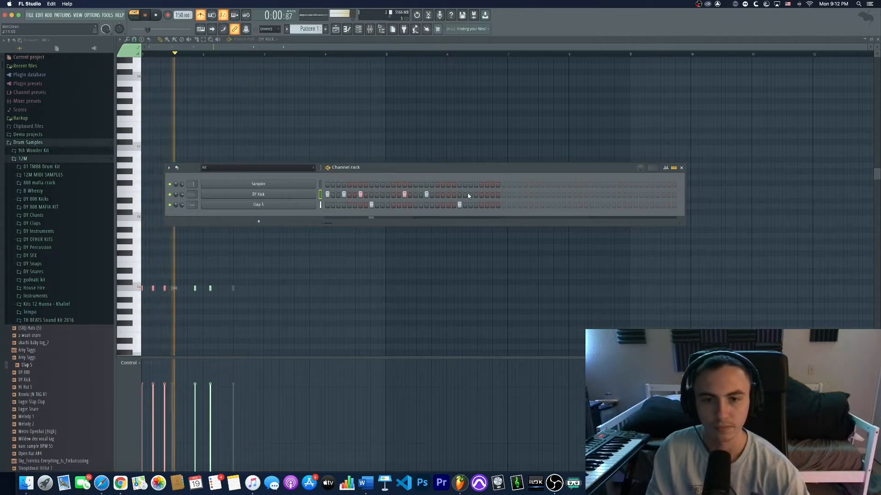
pyautogui.press('space')
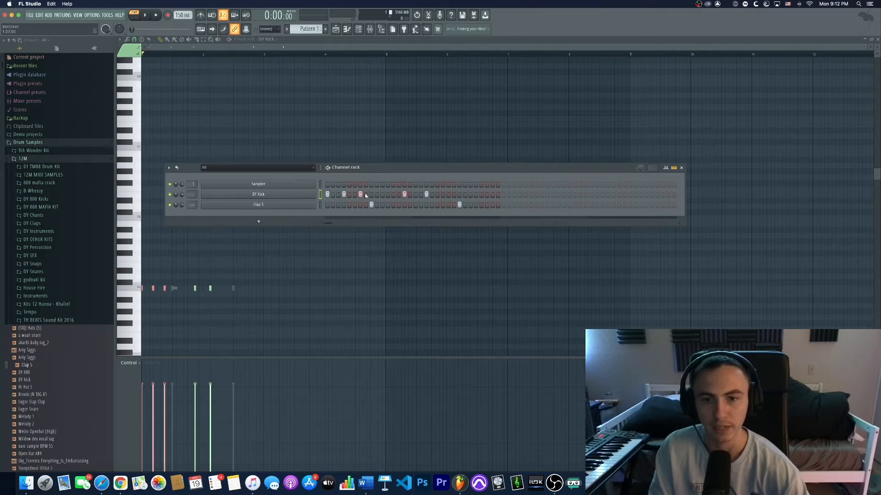
# - Hide the Channel rack and switch to the Playlist arrangement view
pyautogui.click(359, 30)
pyautogui.click(359, 29)
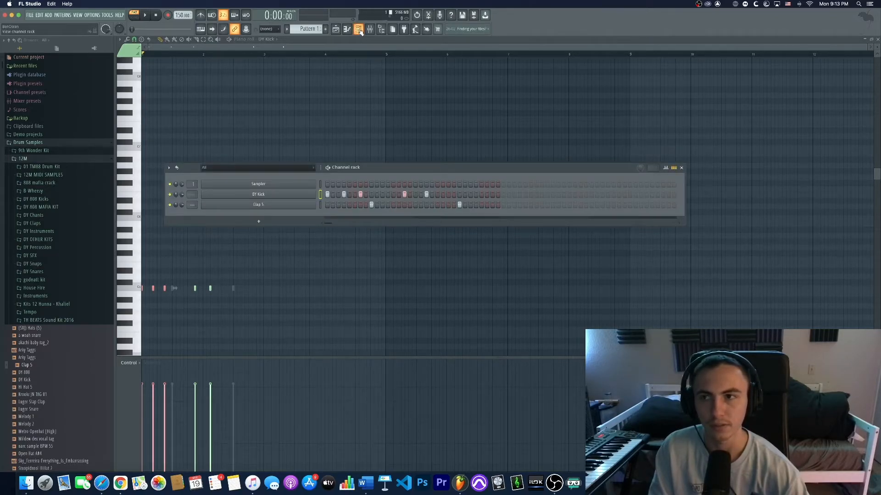
pyautogui.click(360, 30)
pyautogui.click(360, 30)
pyautogui.click(360, 30)
pyautogui.click(360, 30)
pyautogui.click(360, 30)
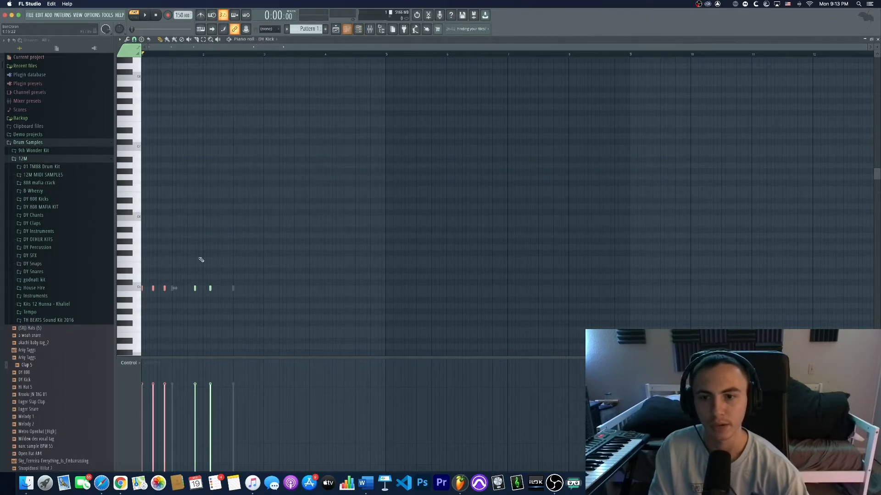
pyautogui.click(335, 30)
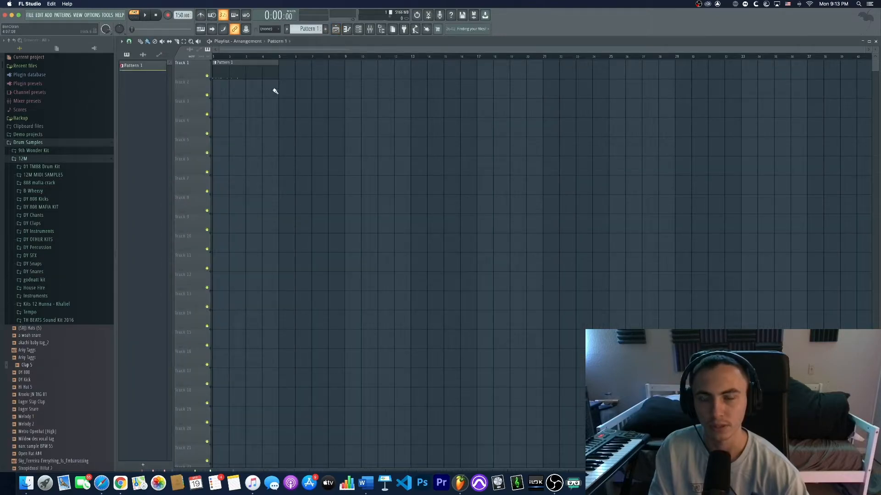
pyautogui.moveTo(219, 71)
pyautogui.mouseDown()
pyautogui.moveTo(254, 71)
pyautogui.moveTo(215, 72)
pyautogui.mouseUp()
pyautogui.click(358, 29)
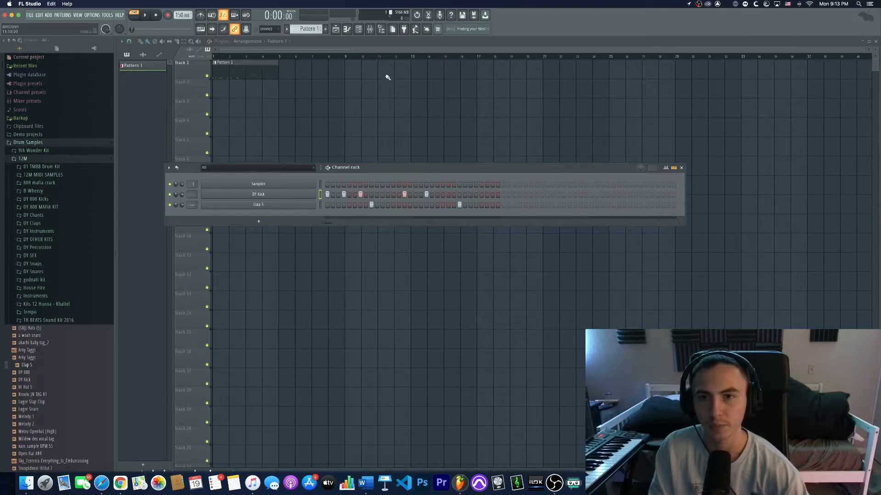
pyautogui.click(359, 29)
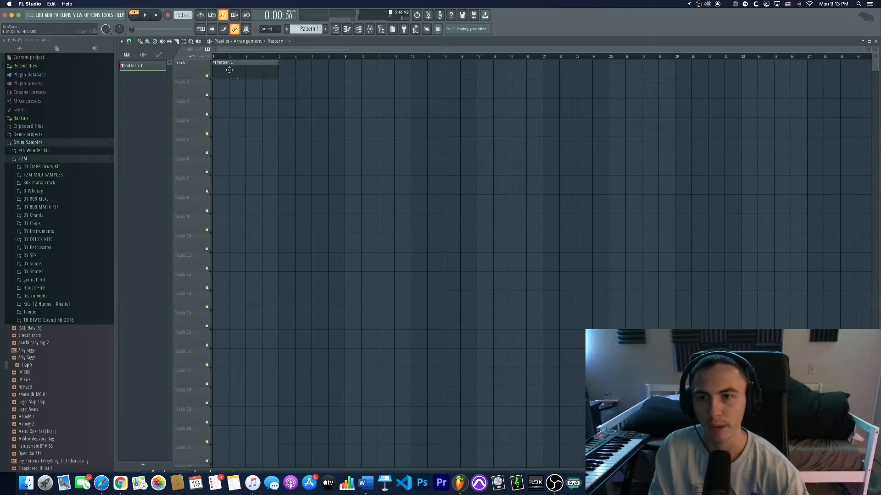
pyautogui.moveTo(309, 30); pyautogui.dragTo(310, 22)
pyautogui.click(284, 82)
pyautogui.moveTo(295, 88); pyautogui.dragTo(336, 90)
pyautogui.rightClick(336, 90)
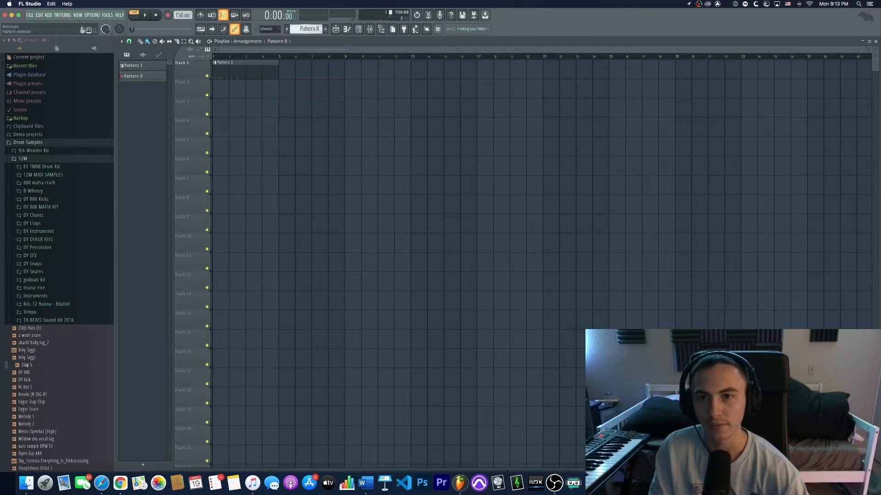
pyautogui.moveTo(309, 29); pyautogui.dragTo(310, 42)
# - Show the Channel rack, reposition it, and delete the empty Sampler channel
pyautogui.click(358, 29)
pyautogui.moveTo(372, 170); pyautogui.dragTo(436, 181)
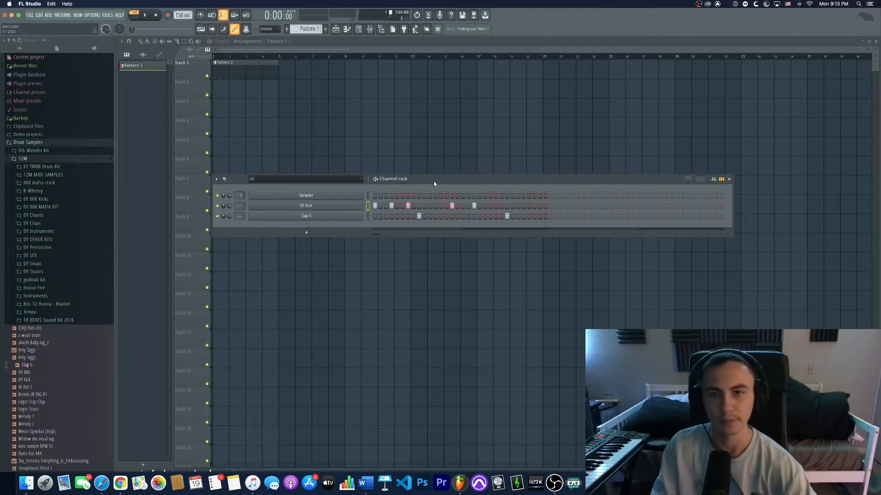
pyautogui.moveTo(455, 183); pyautogui.dragTo(442, 182)
pyautogui.rightClick(353, 193)
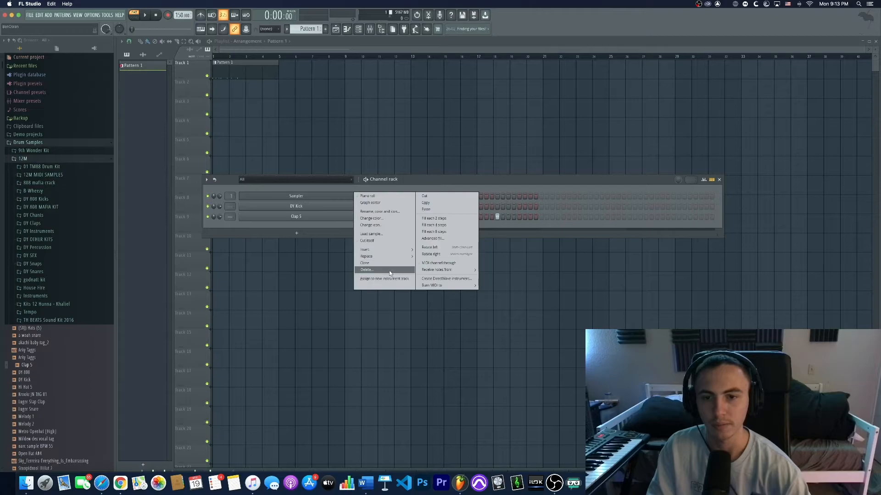
pyautogui.click(305, 204)
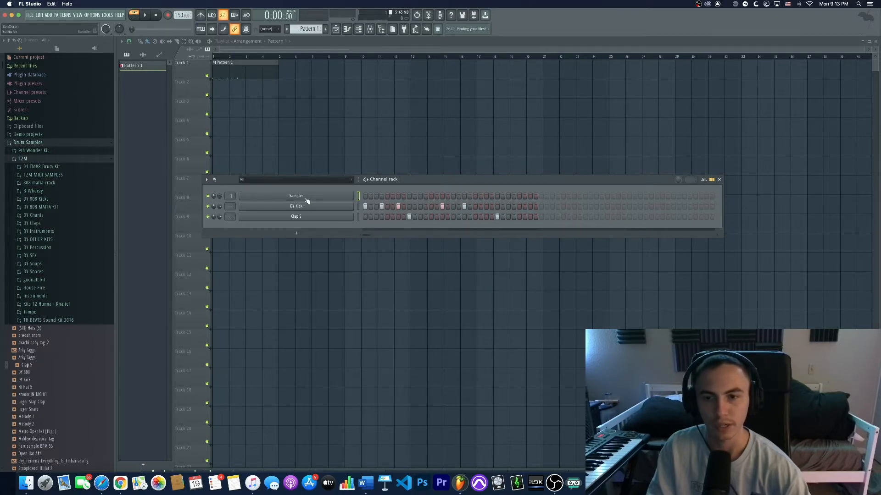
pyautogui.rightClick(296, 196)
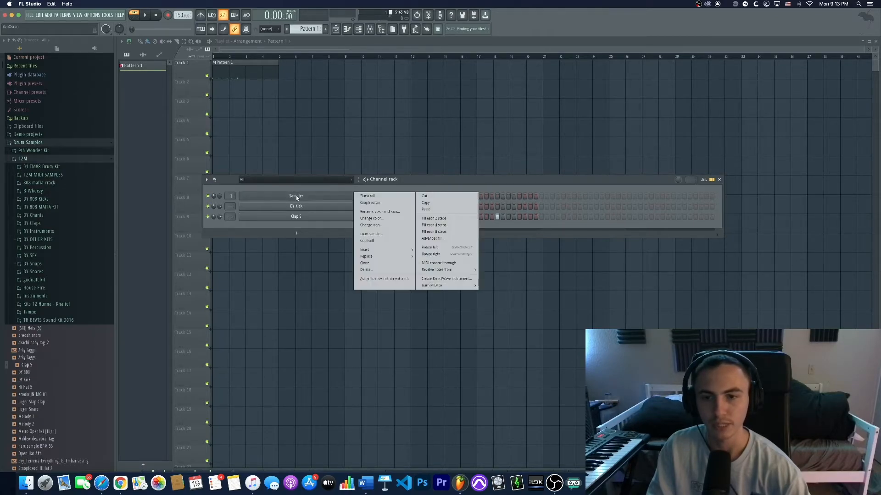
pyautogui.click(368, 269)
pyautogui.click(473, 266)
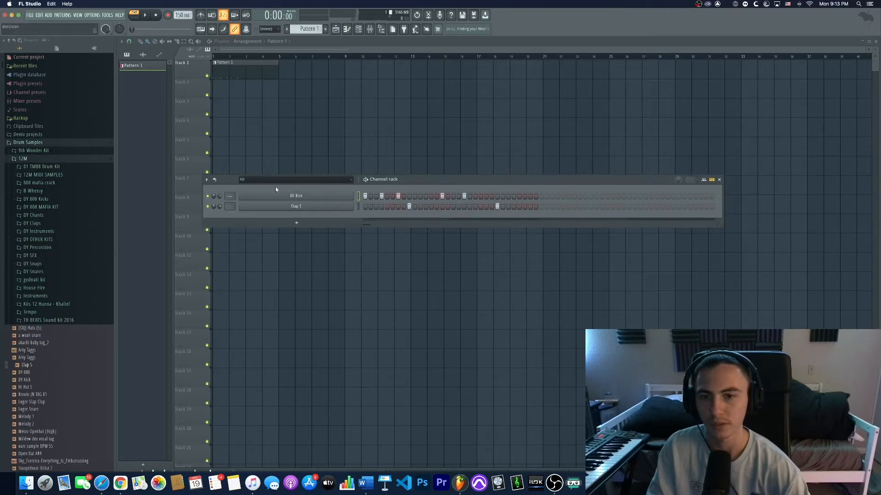
pyautogui.moveTo(426, 185); pyautogui.dragTo(425, 181)
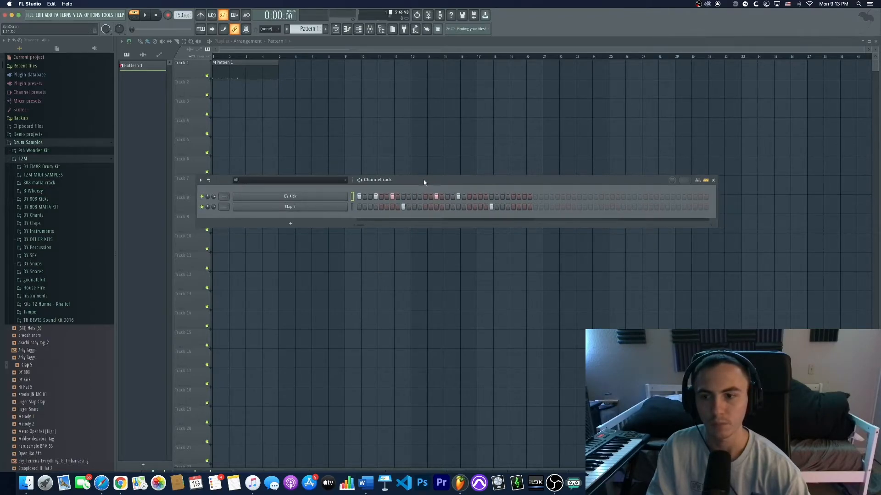
# - Open the Mixer, resize it and move it over the Playlist
pyautogui.click(370, 30)
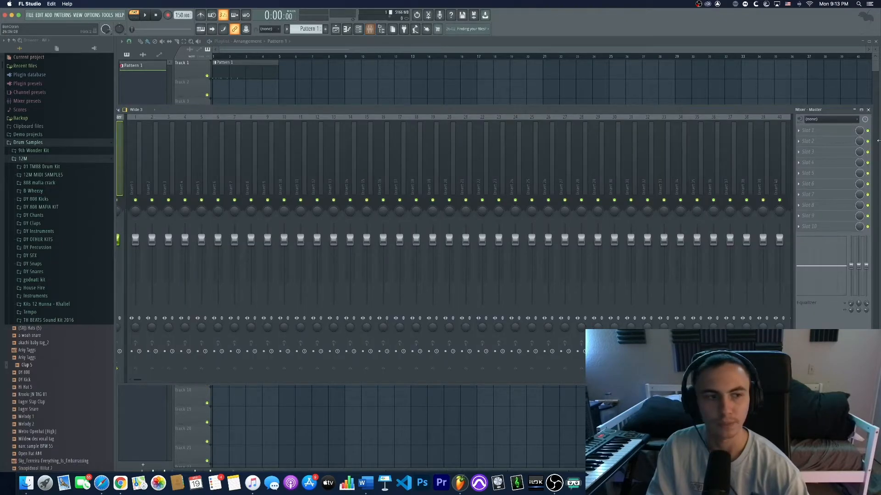
pyautogui.moveTo(876, 156); pyautogui.dragTo(634, 156)
pyautogui.moveTo(452, 112); pyautogui.dragTo(561, 108)
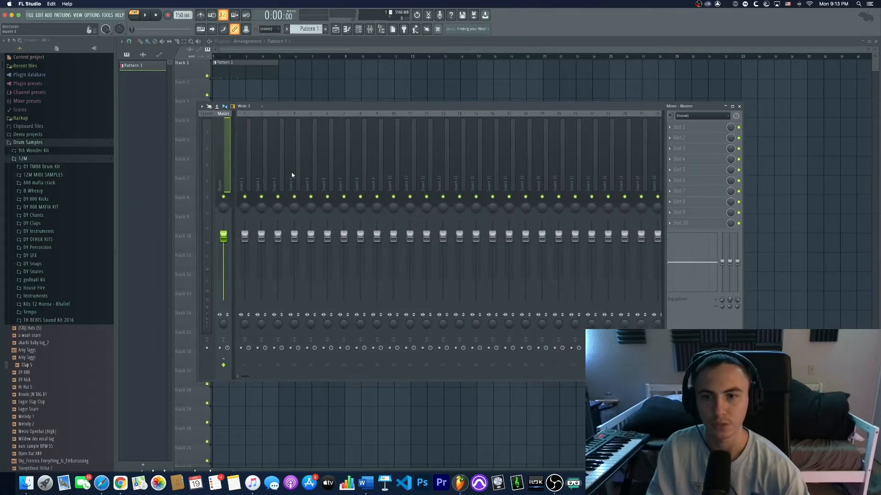
# - Show the Channel rack, reposition it, and route the kick and clap channels to mixer inserts 1 and 2
pyautogui.click(359, 30)
pyautogui.click(362, 31)
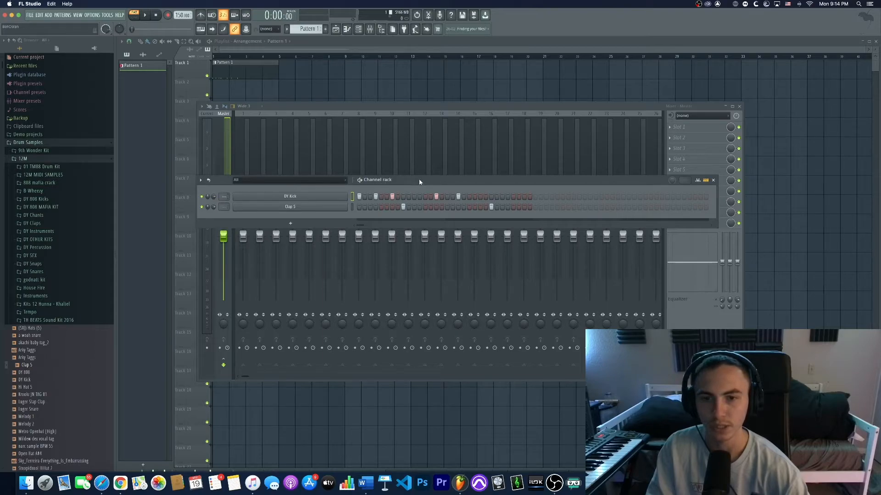
pyautogui.moveTo(418, 180); pyautogui.dragTo(483, 191)
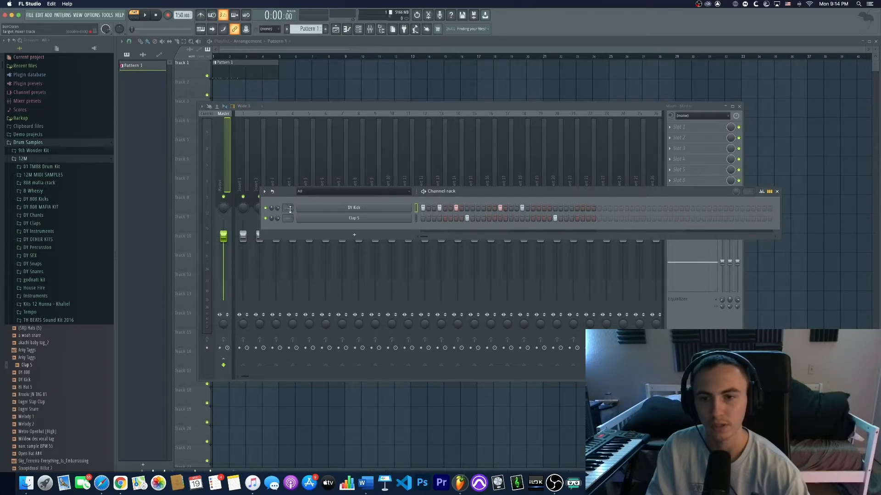
pyautogui.moveTo(287, 208); pyautogui.dragTo(289, 214)
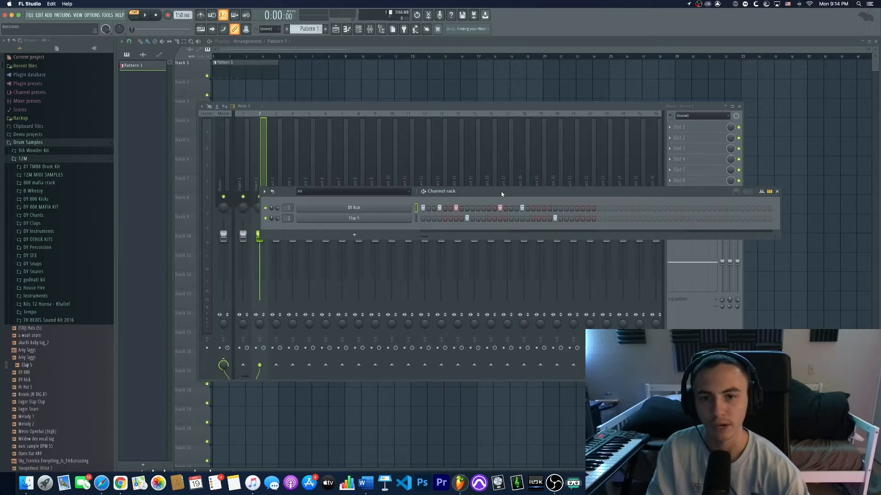
# - Play the beat and lower the volume faders of the kick and clap mixer inserts
pyautogui.press('space')
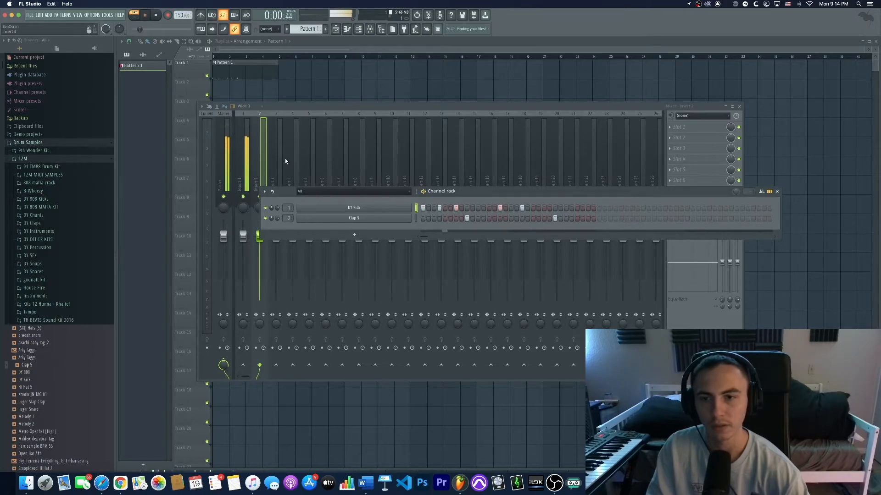
pyautogui.click(247, 178)
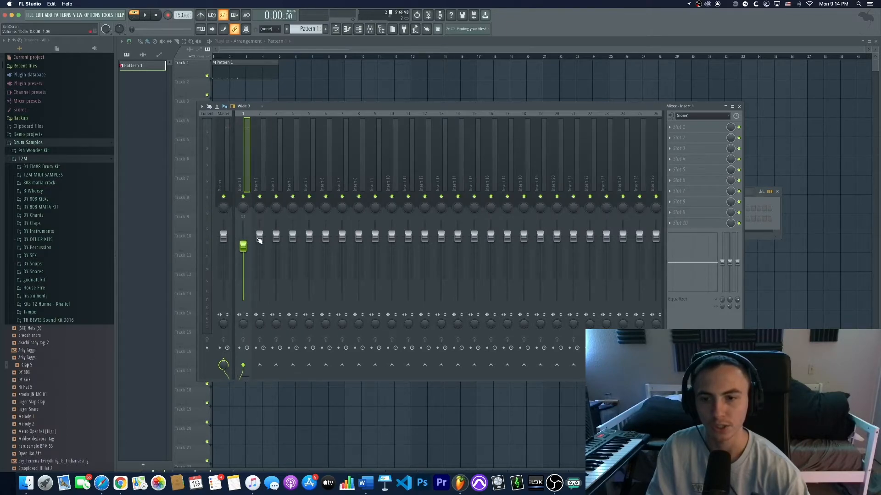
pyautogui.moveTo(259, 239); pyautogui.dragTo(259, 246)
pyautogui.moveTo(243, 207); pyautogui.dragTo(242, 206)
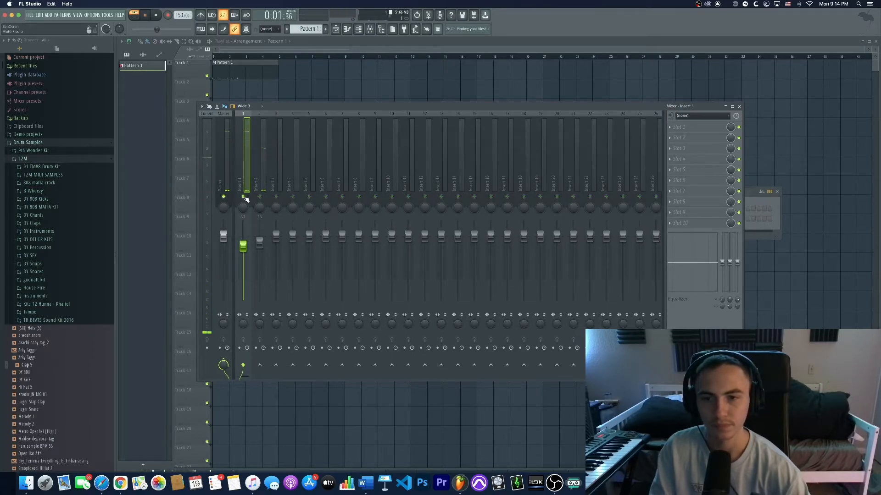
# - Add Fruity parametric EQ 2 to the first effect slot of insert 1 and move its window
pyautogui.click(682, 129)
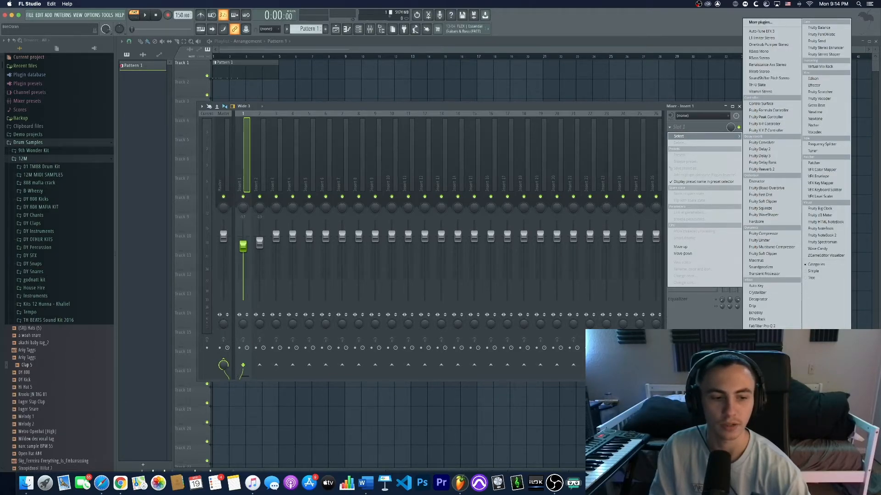
pyautogui.click(767, 427)
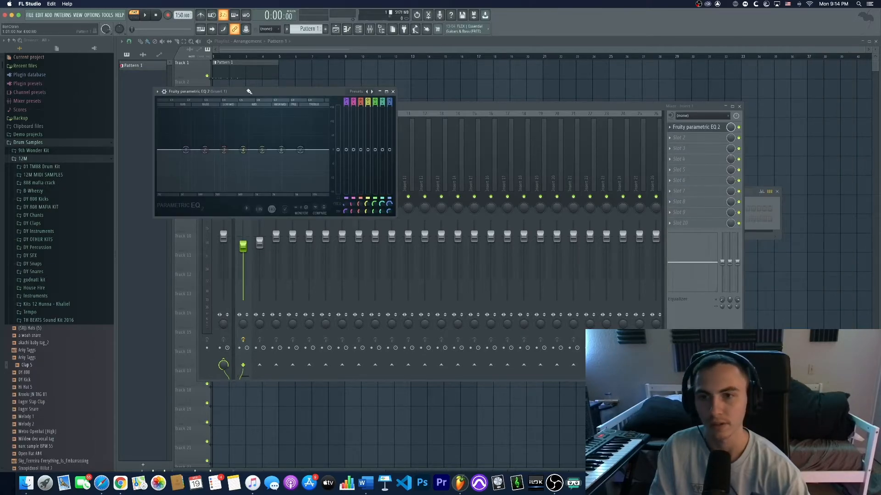
pyautogui.moveTo(282, 102); pyautogui.dragTo(502, 141)
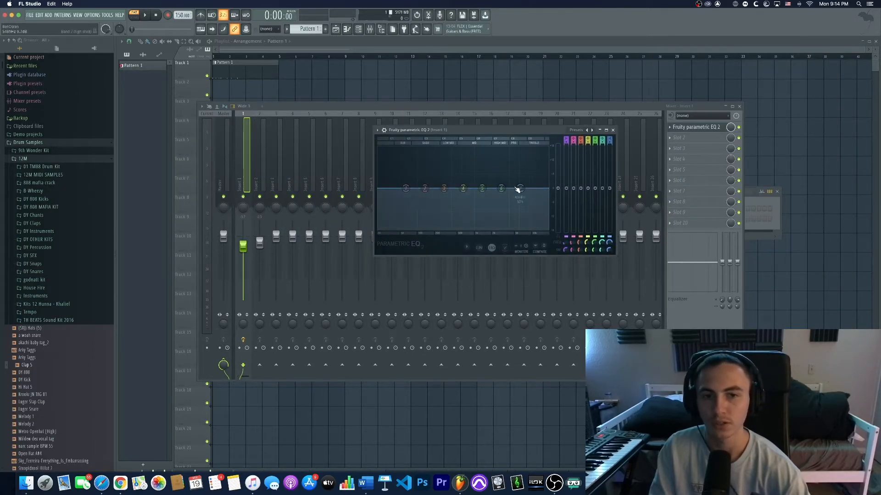
# - Boost a low EQ band, adjust its width, audition it while playing, and flatten it again
pyautogui.moveTo(501, 188); pyautogui.dragTo(413, 166)
pyautogui.scroll(-10, 500, 166)
pyautogui.scroll(18, 500, 166)
pyautogui.scroll(-8, 499, 166)
pyautogui.press('space')
pyautogui.press('space')
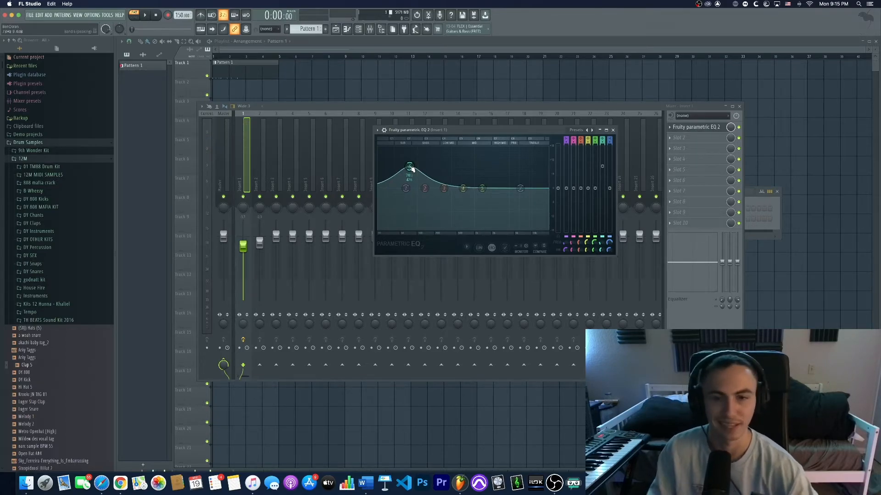
pyautogui.moveTo(410, 166); pyautogui.dragTo(401, 164)
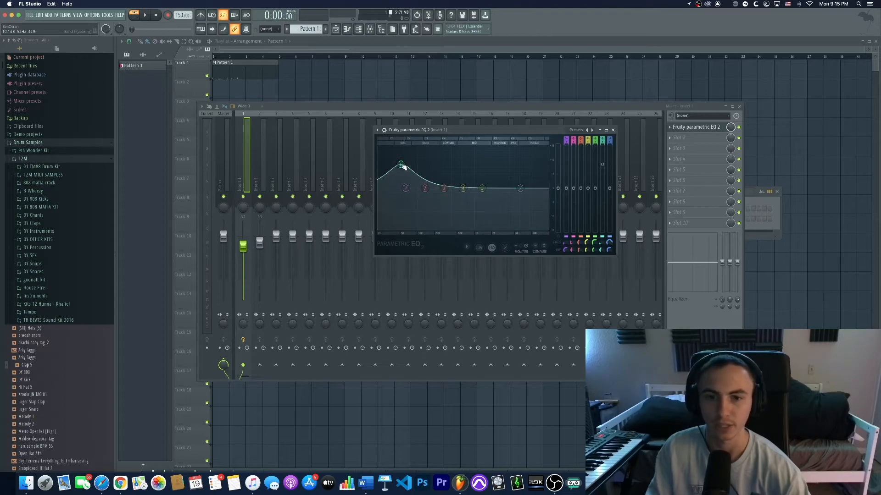
pyautogui.press('space')
pyautogui.moveTo(403, 167); pyautogui.dragTo(511, 185)
pyautogui.press('space')
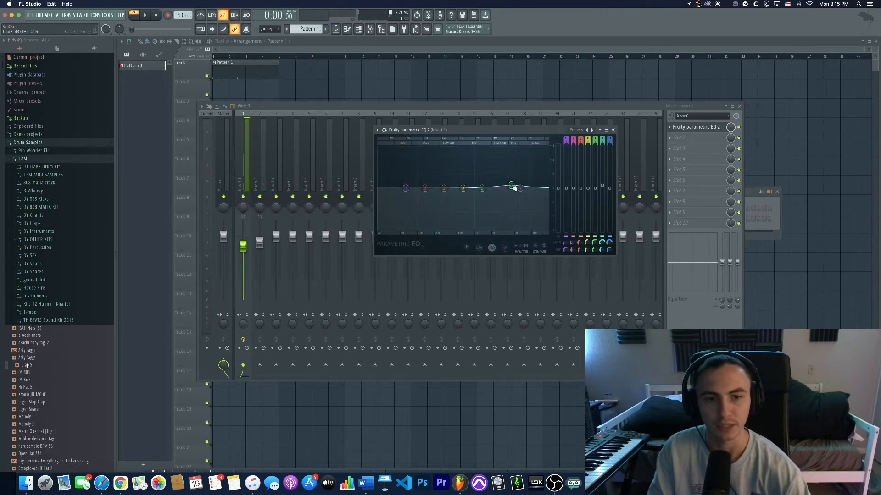
# - Close the EQ window and delete the Fruity parametric EQ 2 plugin from insert 1
pyautogui.click(613, 131)
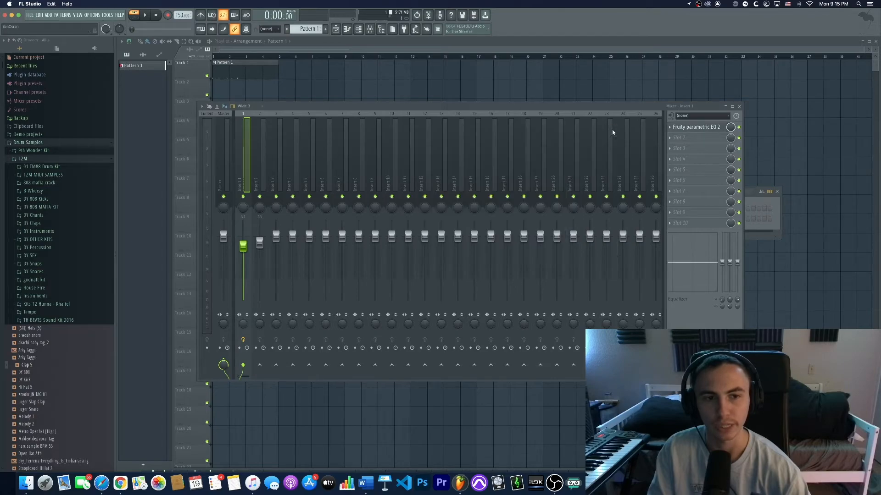
pyautogui.click(670, 127)
pyautogui.click(686, 141)
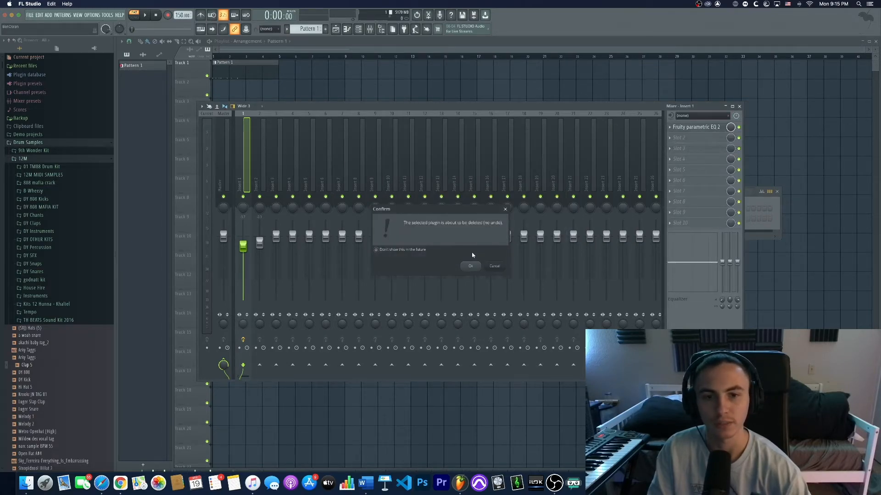
pyautogui.click(473, 267)
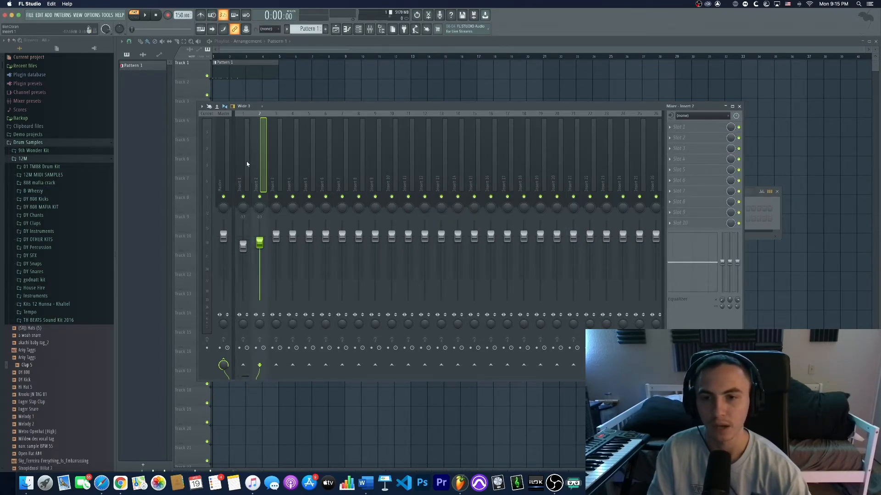
# - Add an FL Keys channel to the Channel rack, audition a key, and close its plugin window
pyautogui.click(381, 29)
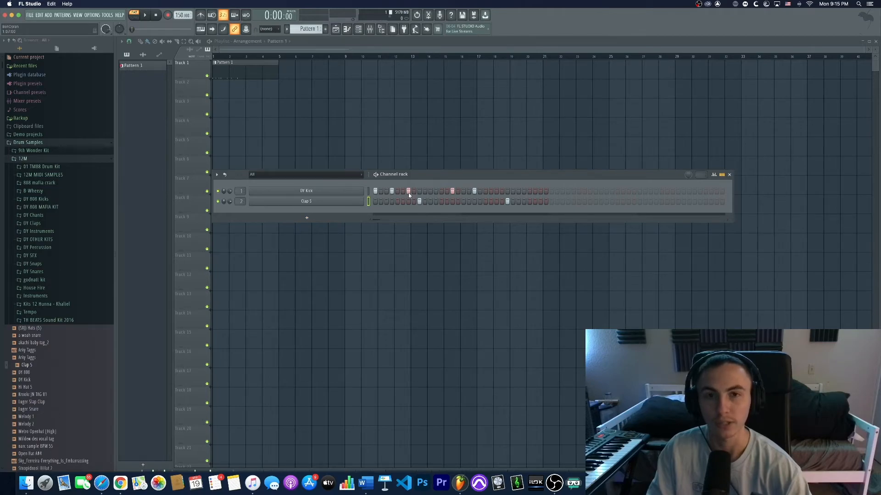
pyautogui.click(313, 218)
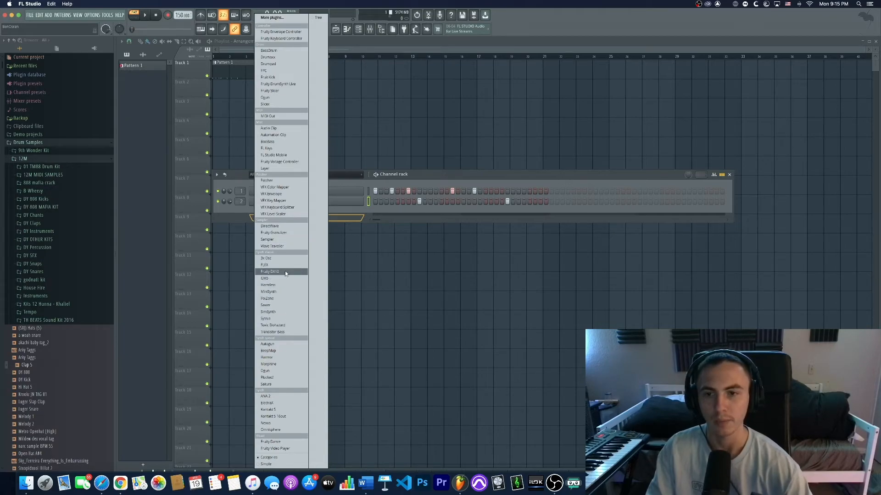
pyautogui.click(270, 148)
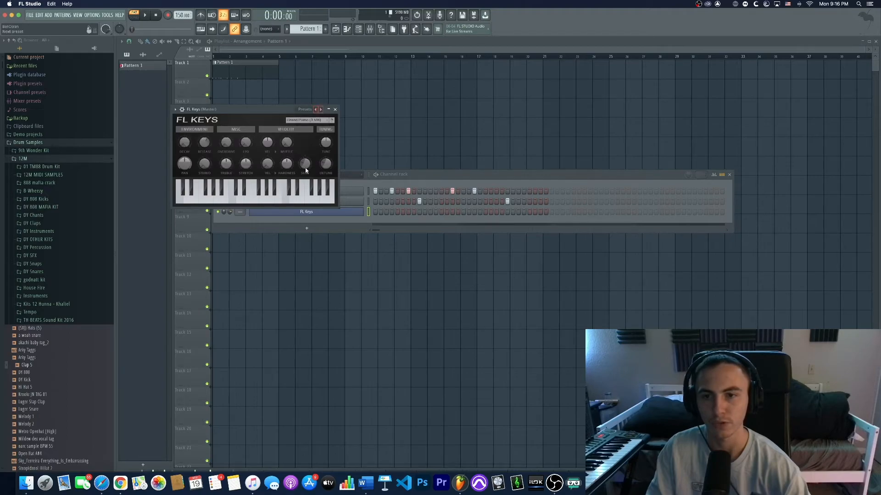
pyautogui.click(254, 198)
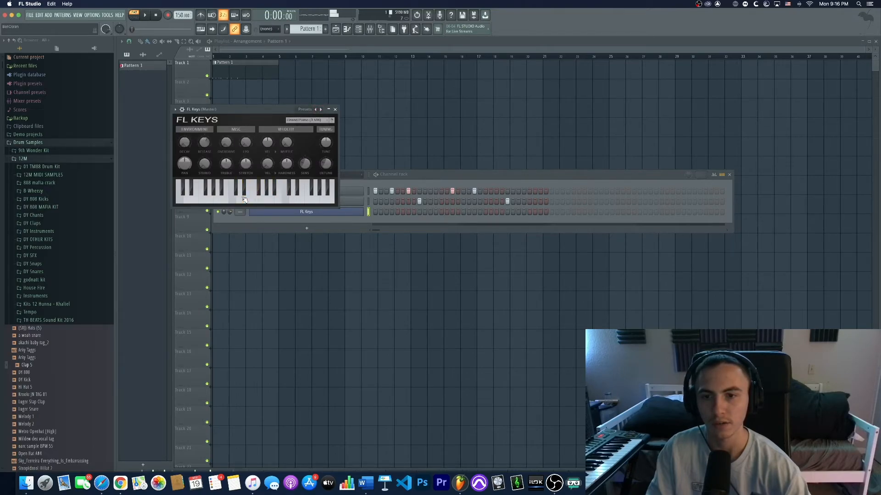
pyautogui.click(335, 110)
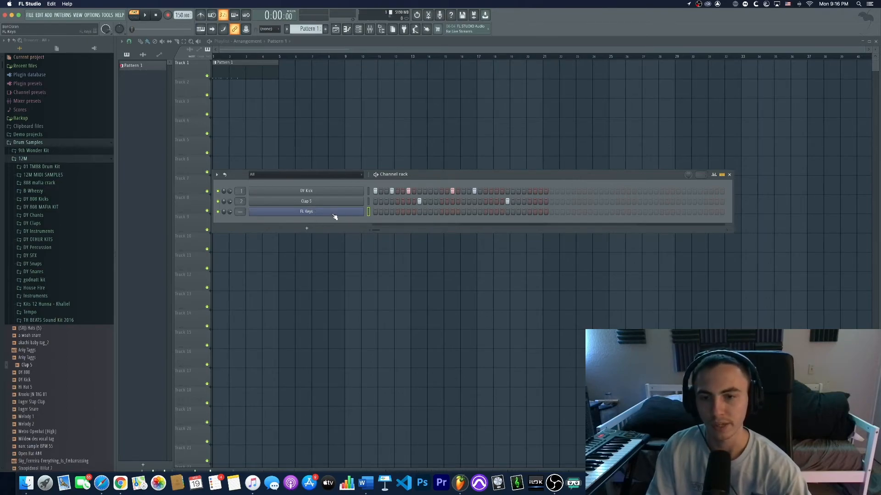
# - Open the FL Keys channel in the Piano roll and draw a three-note chord at the start
pyautogui.rightClick(350, 208)
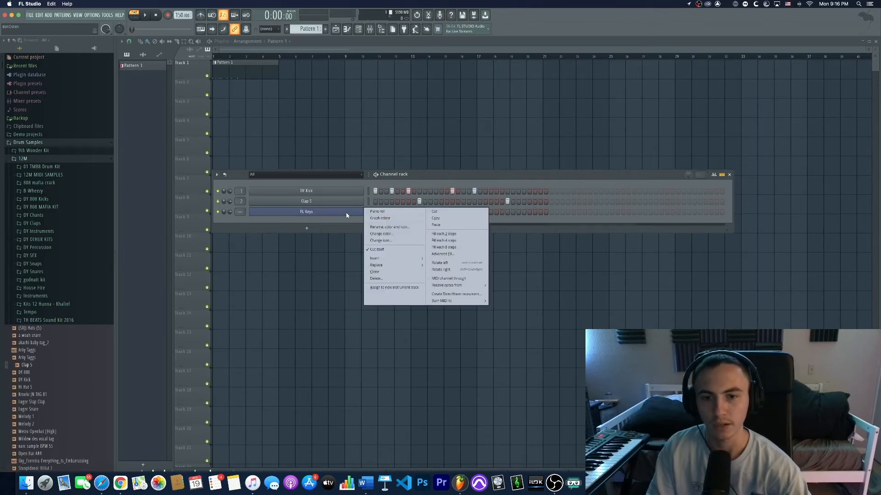
pyautogui.click(374, 211)
pyautogui.moveTo(136, 220); pyautogui.dragTo(210, 220)
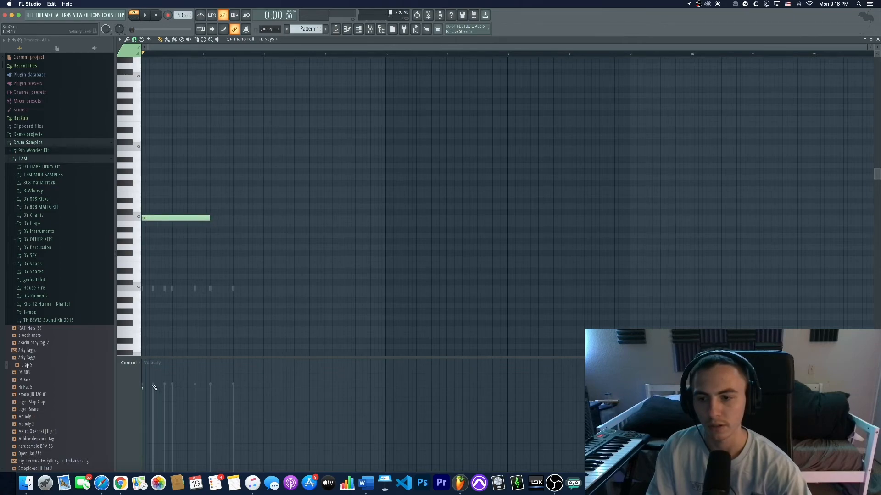
pyautogui.click(148, 201)
pyautogui.moveTo(156, 179); pyautogui.dragTo(137, 182)
# - Select all chord notes, trim them to one bar long, and play the pattern
pyautogui.hotkey('ctrl', 'a')
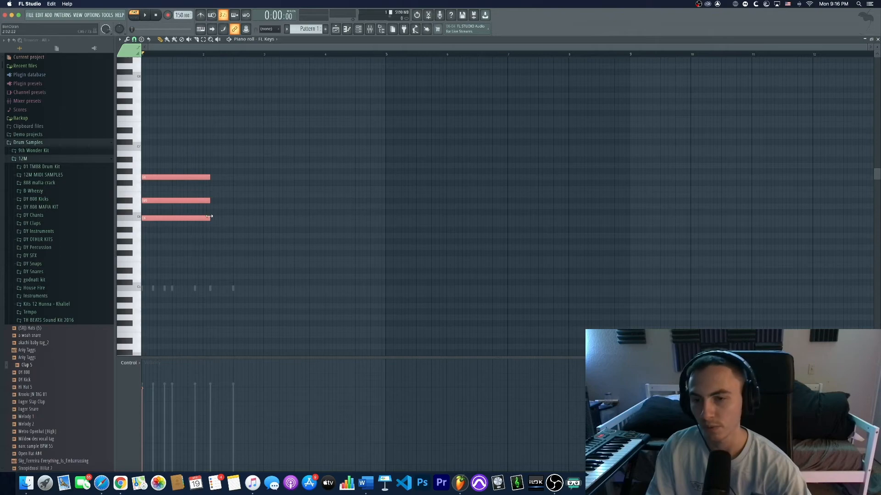
pyautogui.moveTo(209, 219); pyautogui.dragTo(204, 227)
pyautogui.scroll(3, 143, 222)
pyautogui.click(223, 260)
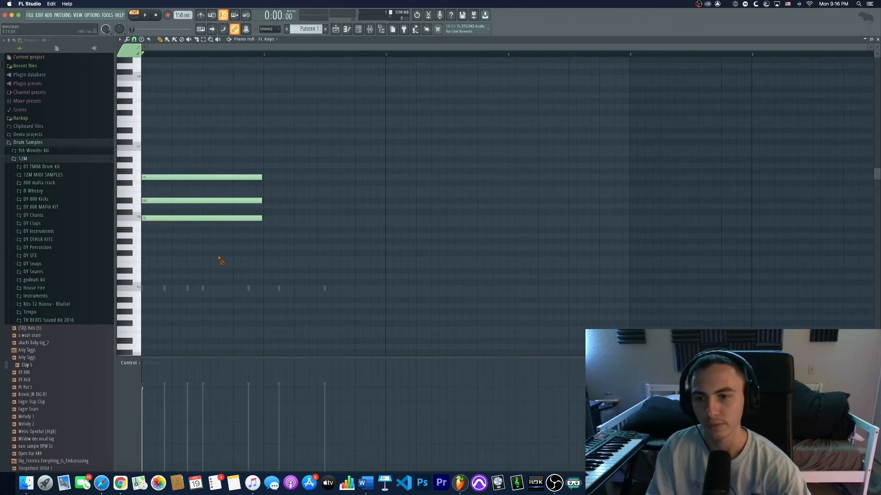
pyautogui.press('space')
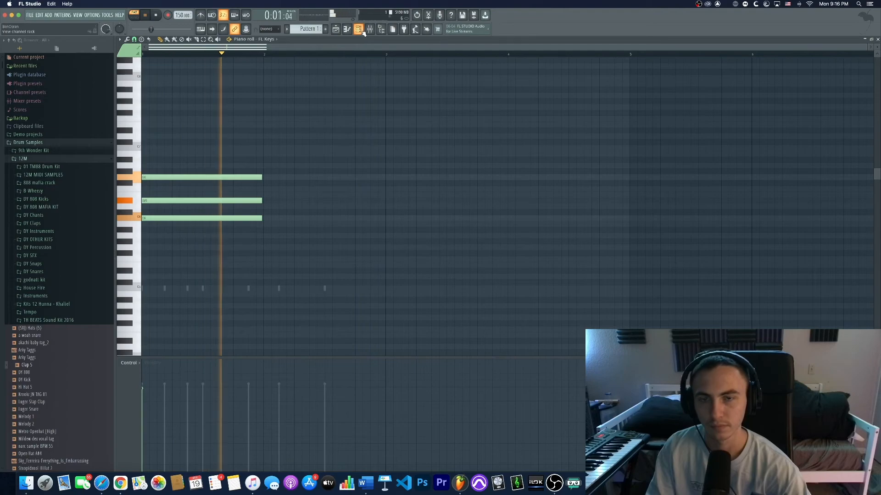
# - Toggle the Channel rack to view the FL Keys pattern, then stop playback
pyautogui.click(346, 29)
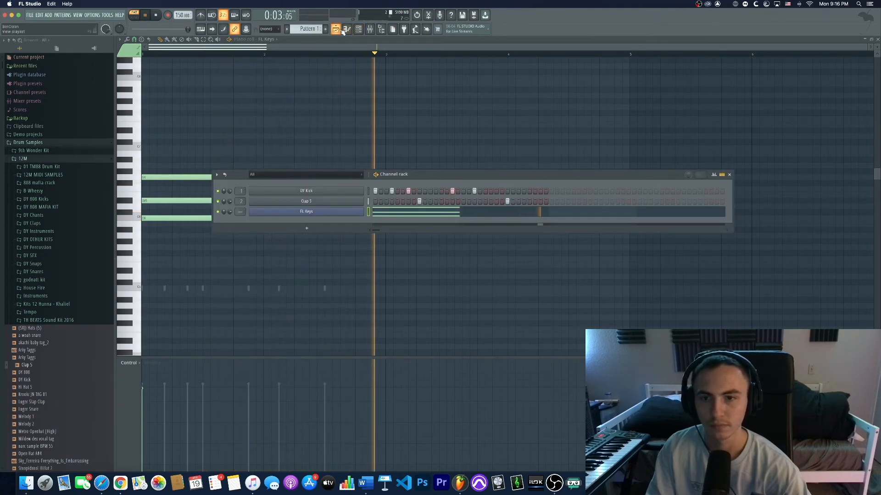
pyautogui.click(347, 30)
pyautogui.press('space')
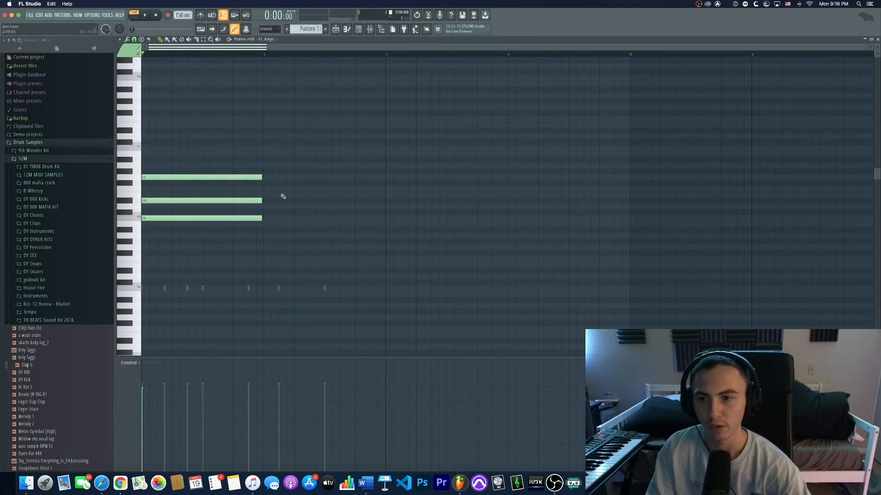
# - Add a second three-note chord starting at bar 2 with a higher top note and play it back
pyautogui.click(266, 202)
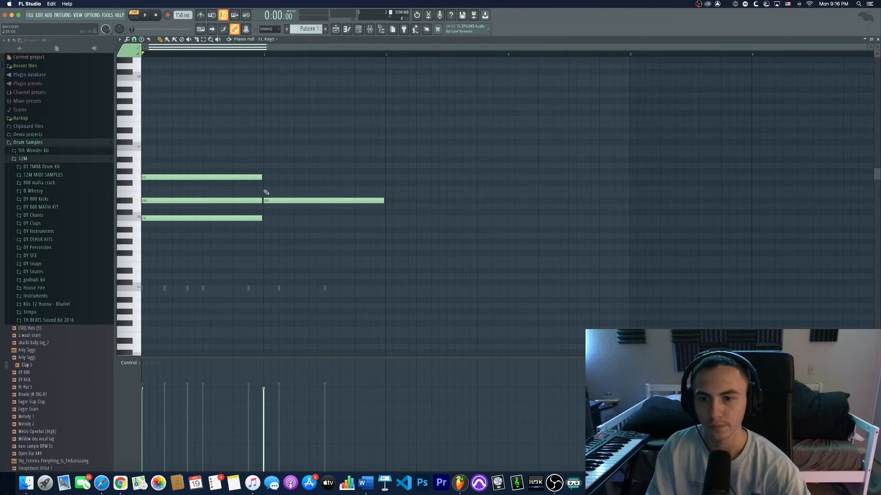
pyautogui.click(266, 178)
pyautogui.click(264, 159)
pyautogui.press('space')
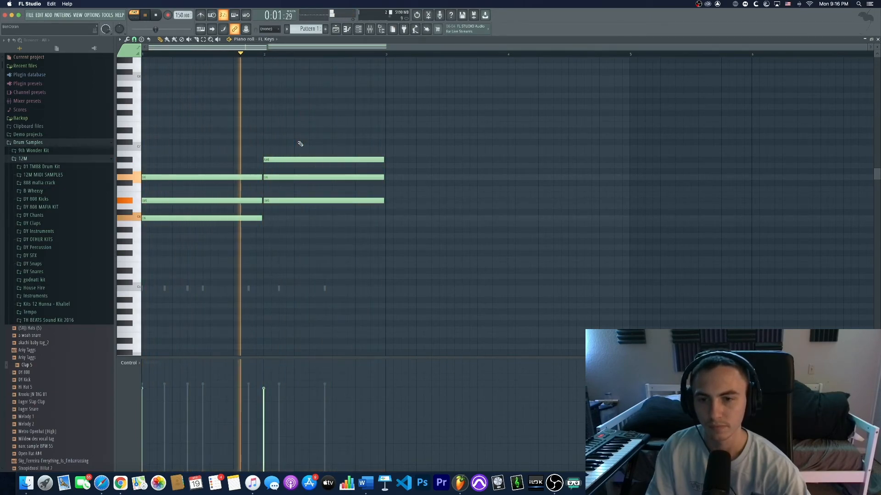
pyautogui.press('space')
# - Route the FL Keys channel to mixer insert 3 and lower its volume fader while playing
pyautogui.click(360, 29)
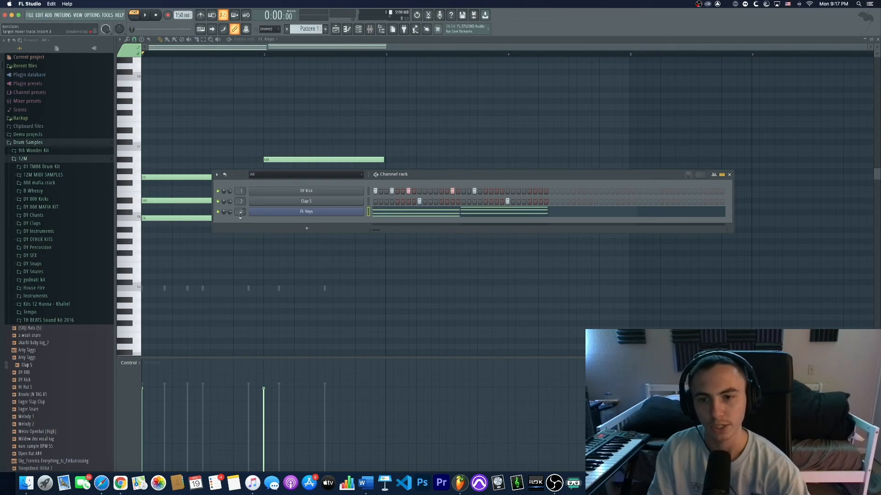
pyautogui.click(240, 212)
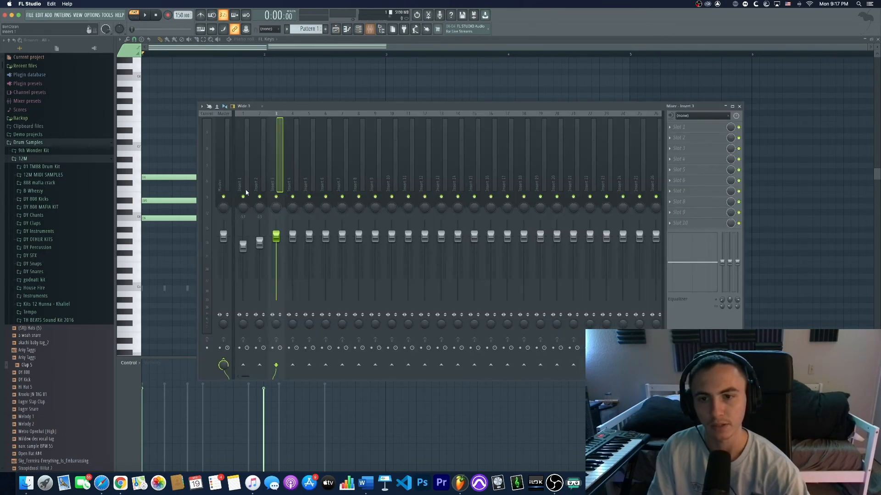
pyautogui.press('space')
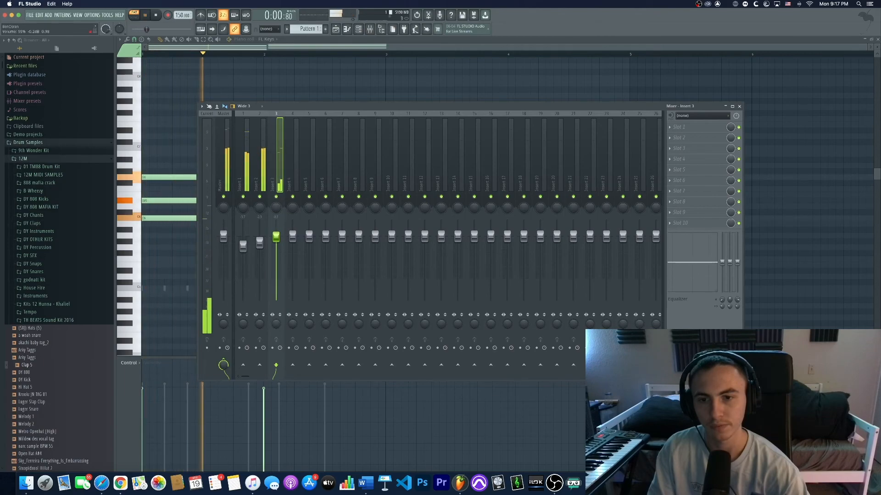
pyautogui.moveTo(276, 236); pyautogui.dragTo(276, 253)
pyautogui.press('space')
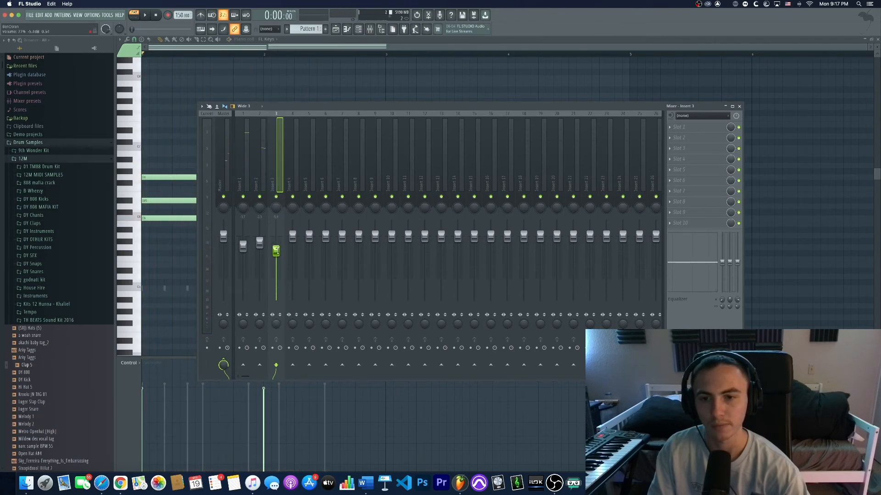
# - Nudge the FL Keys insert 3 volume fader down slightly and play the pattern back, then stop playback
pyautogui.moveTo(276, 250); pyautogui.dragTo(276, 254)
pyautogui.press('space')
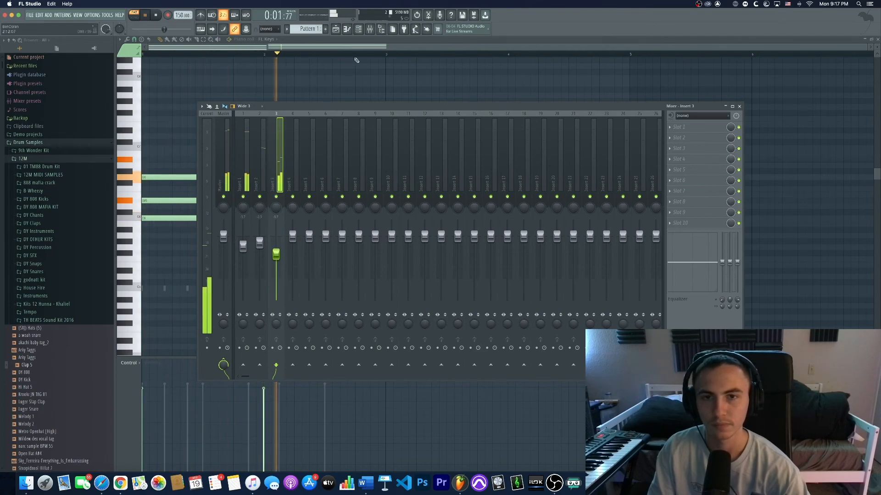
pyautogui.click(363, 31)
pyautogui.click(362, 32)
pyautogui.press('space')
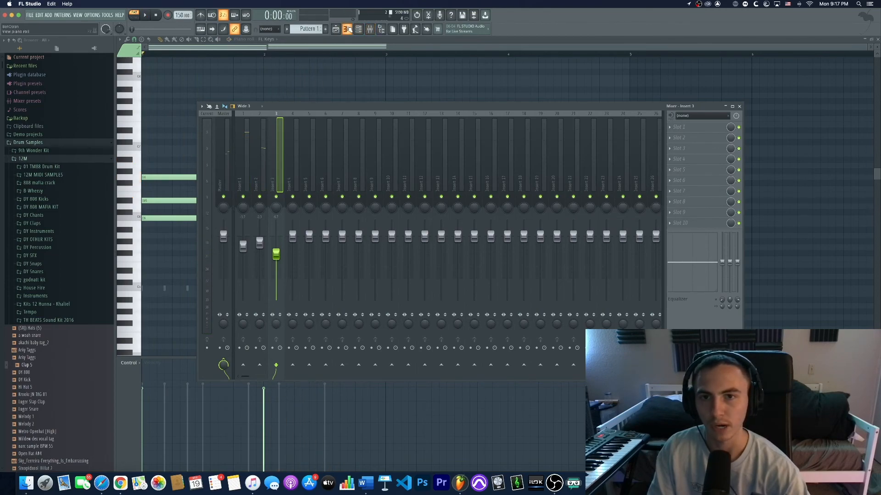
# - Close the mixer and piano roll windows to bring up the Playlist arrangement view
pyautogui.click(338, 30)
pyautogui.click(348, 31)
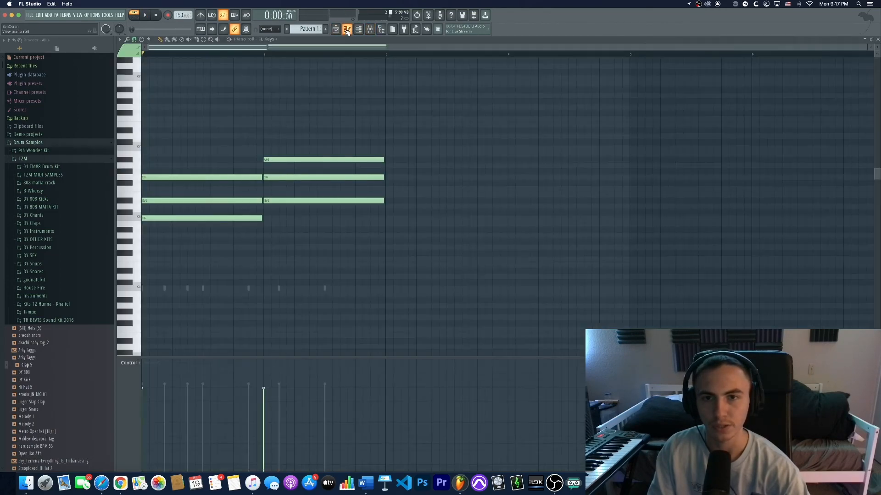
pyautogui.click(348, 30)
pyautogui.click(358, 29)
pyautogui.click(358, 30)
pyautogui.click(370, 30)
pyautogui.click(370, 29)
pyautogui.click(358, 30)
pyautogui.click(358, 30)
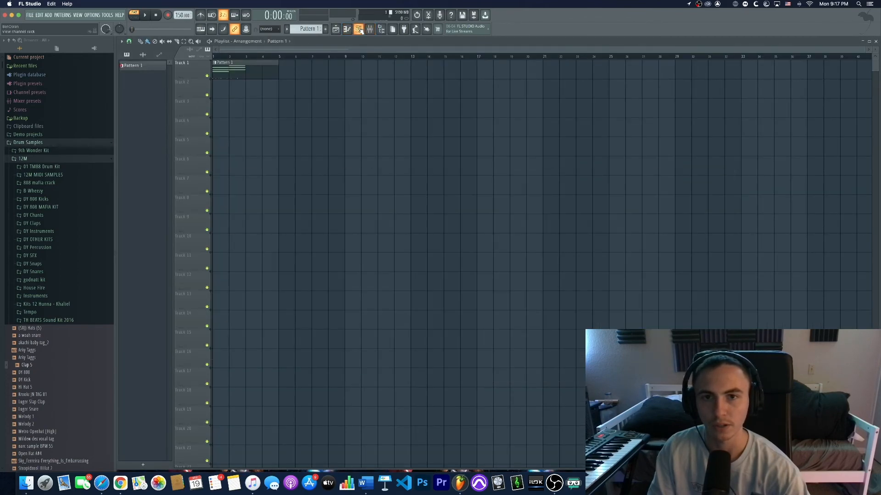
# - Open the Channel rack over the Playlist and nudge its window slightly into place
pyautogui.click(370, 29)
pyautogui.click(369, 30)
pyautogui.click(358, 30)
pyautogui.click(359, 30)
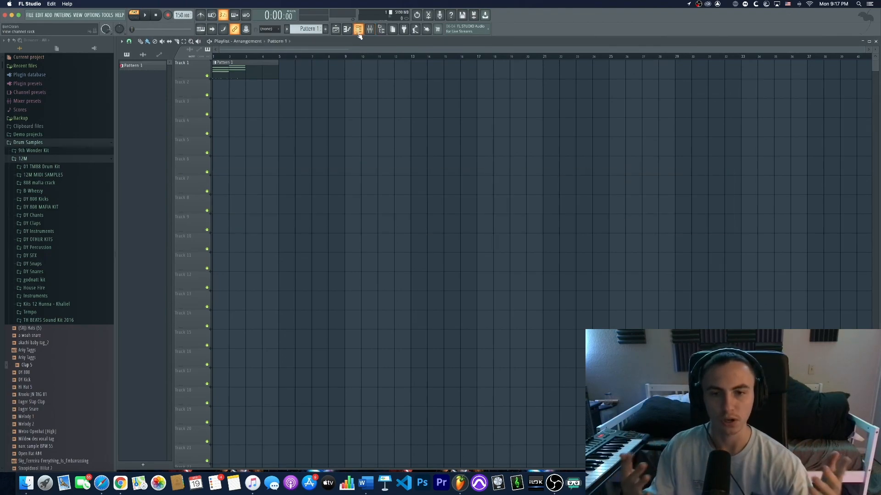
pyautogui.click(358, 32)
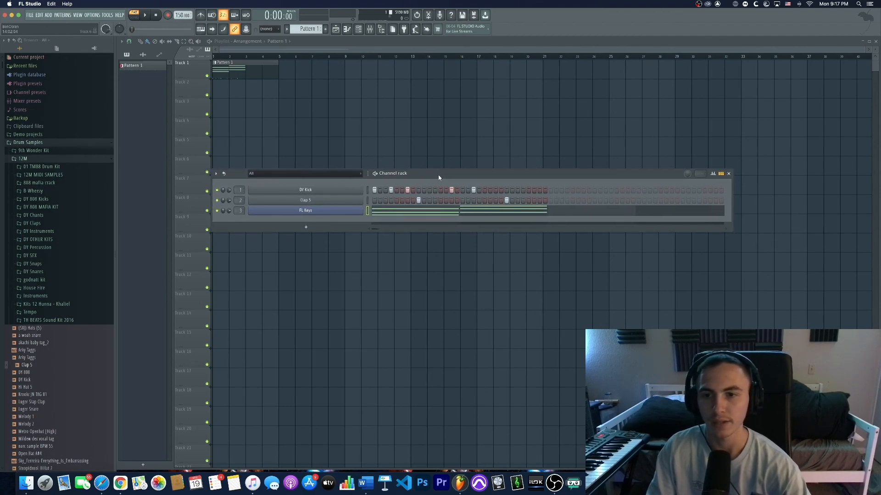
pyautogui.moveTo(436, 175); pyautogui.dragTo(432, 175)
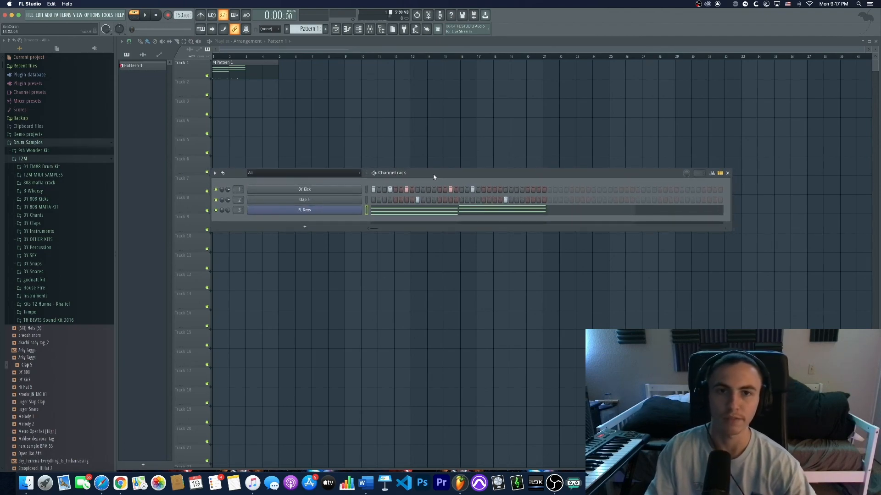